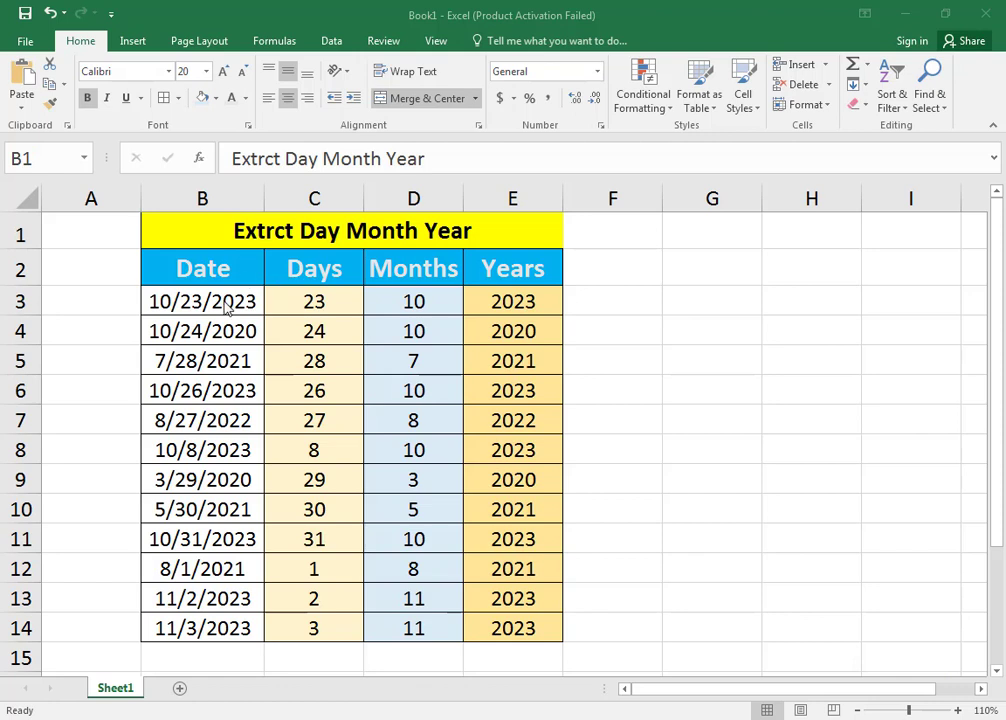
# - Examine the dates in B3:B14 and the existing day, month and year formulas in the first two data rows
pyautogui.moveTo(225, 300); pyautogui.dragTo(237, 652)
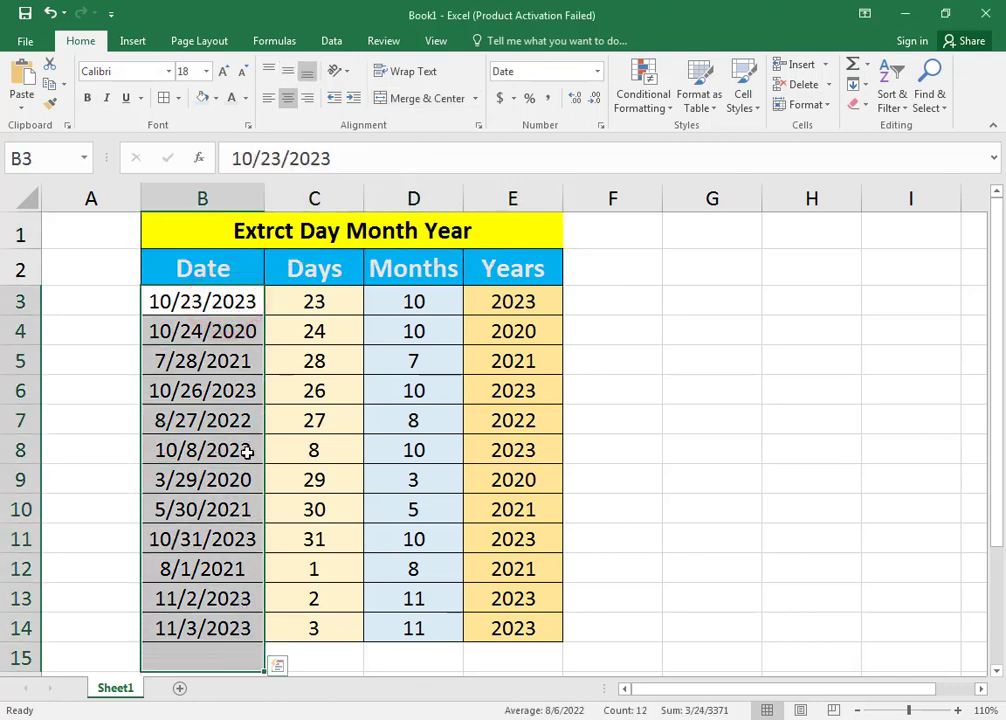
pyautogui.click(207, 303)
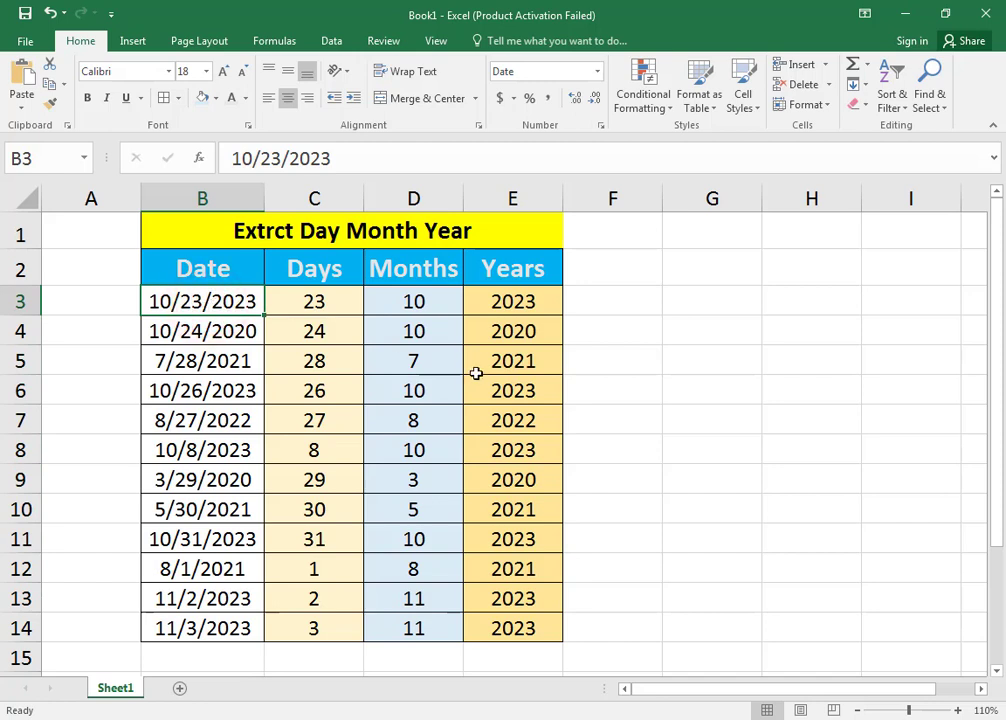
pyautogui.moveTo(205, 297); pyautogui.dragTo(216, 618)
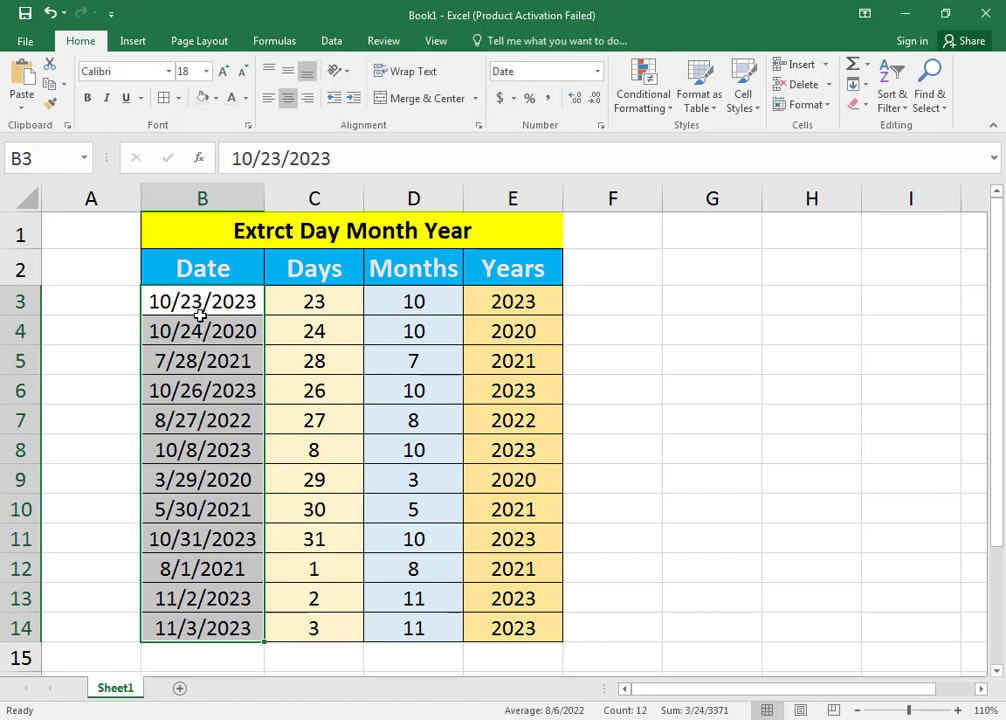
pyautogui.moveTo(322, 303); pyautogui.dragTo(341, 628)
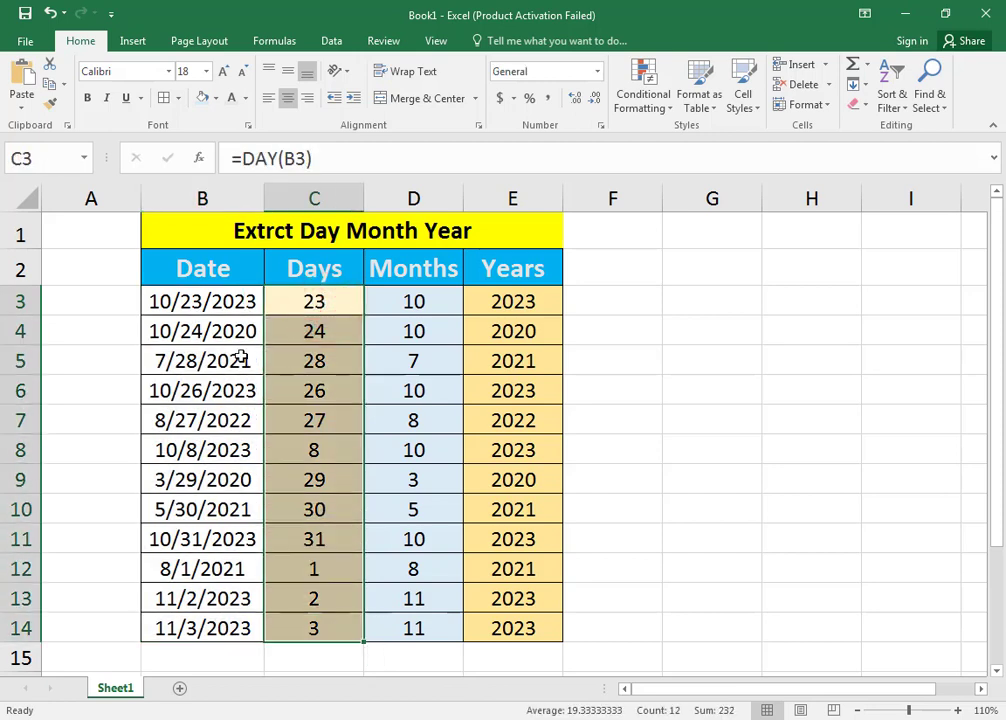
pyautogui.click(197, 306)
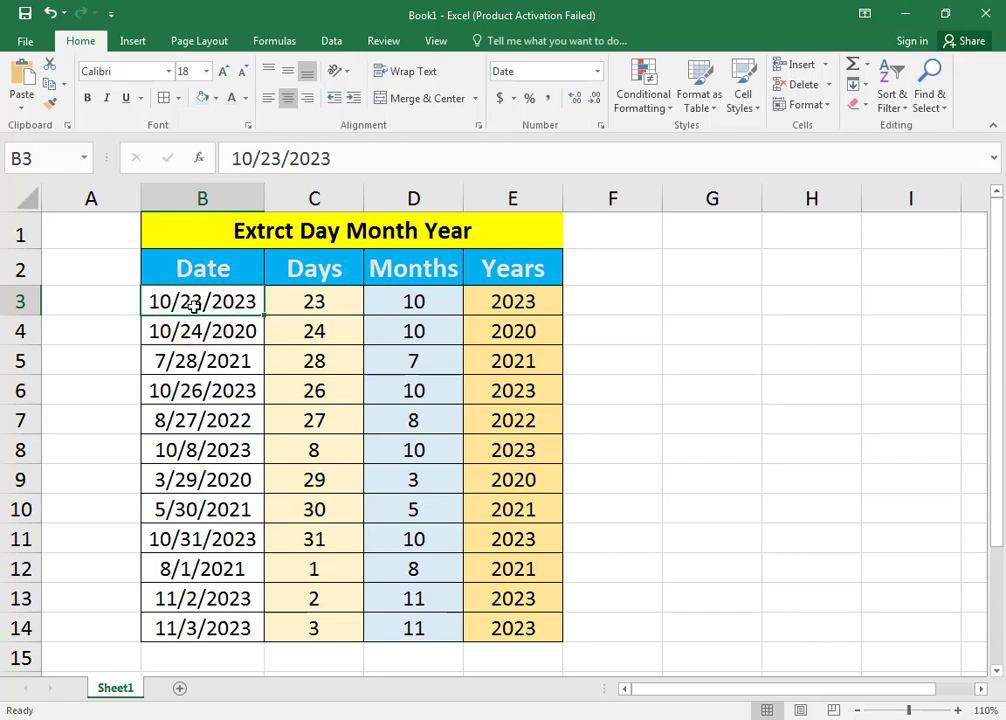
pyautogui.click(328, 298)
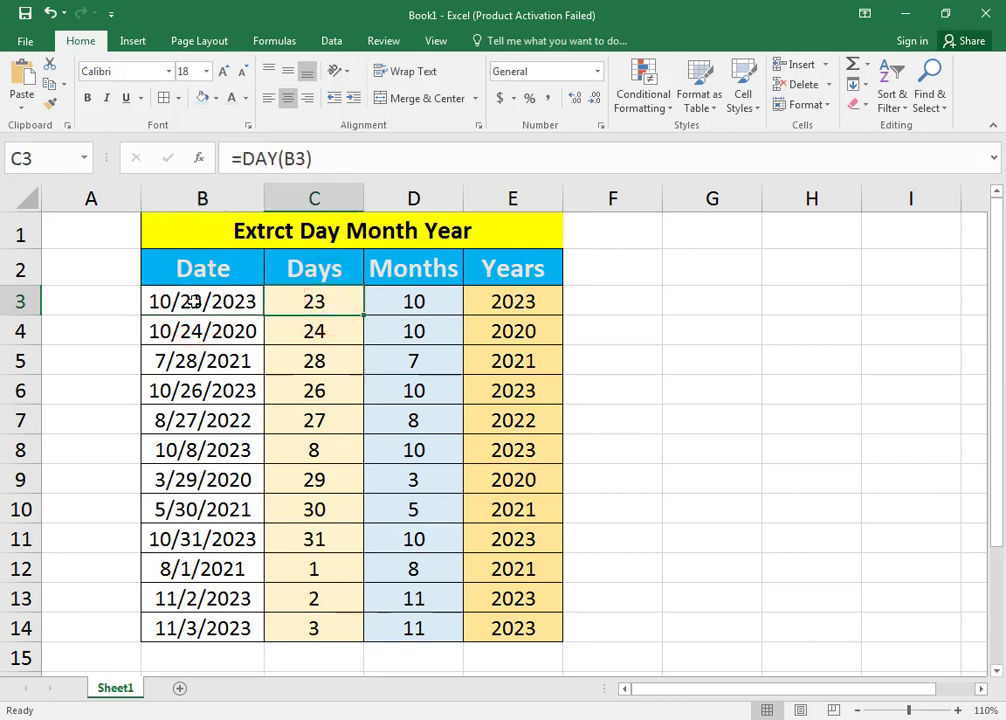
pyautogui.click(326, 302)
pyautogui.click(416, 303)
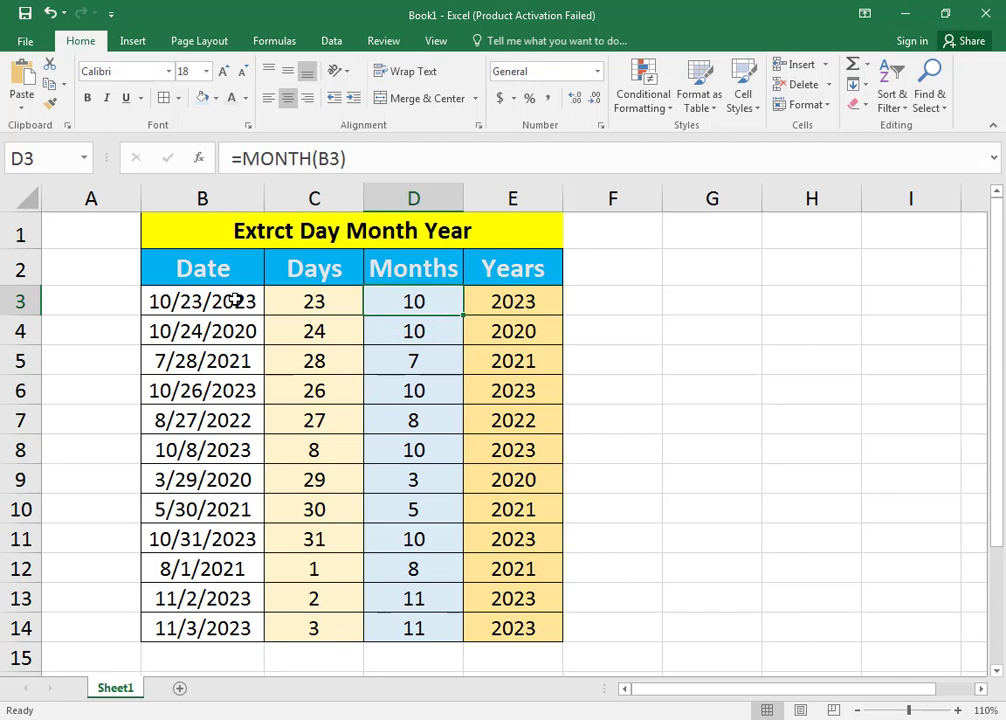
pyautogui.click(235, 300)
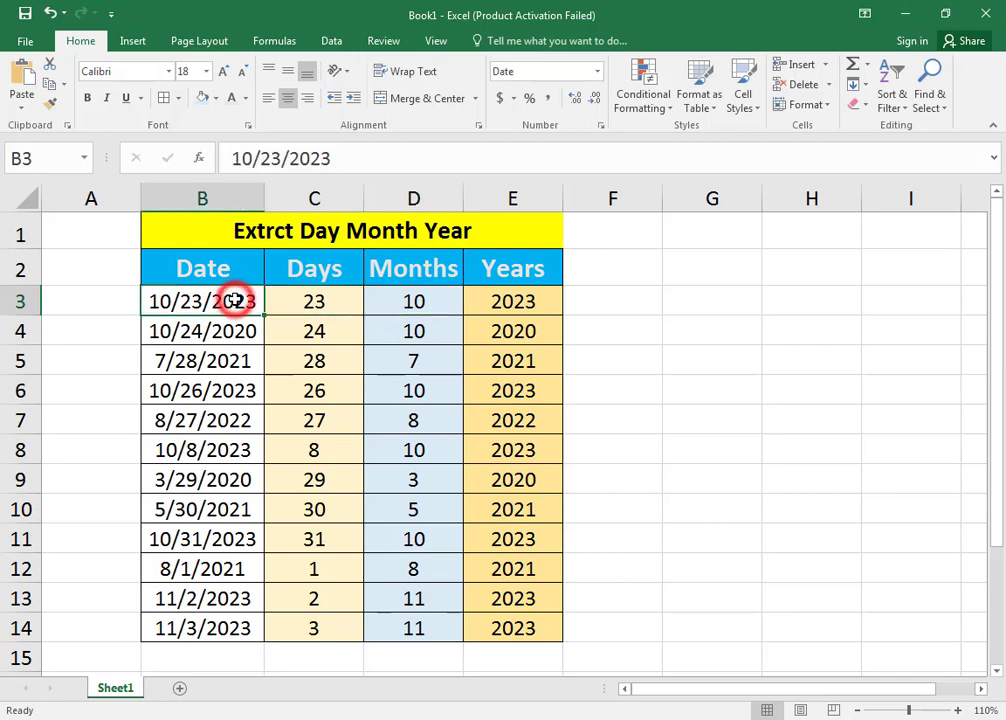
pyautogui.click(533, 300)
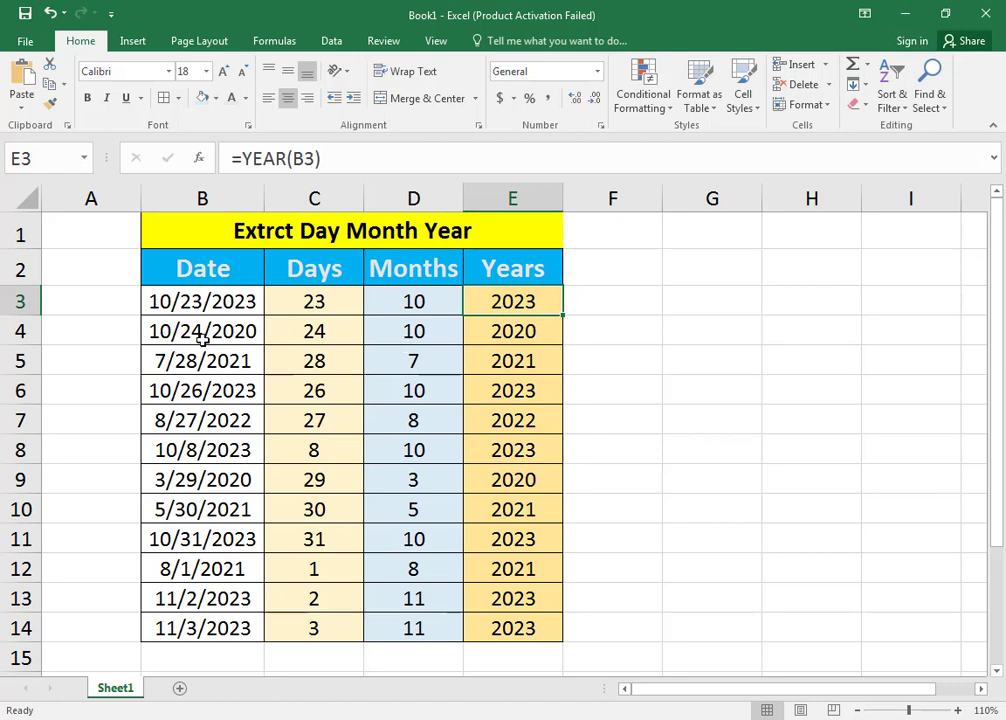
pyautogui.click(314, 331)
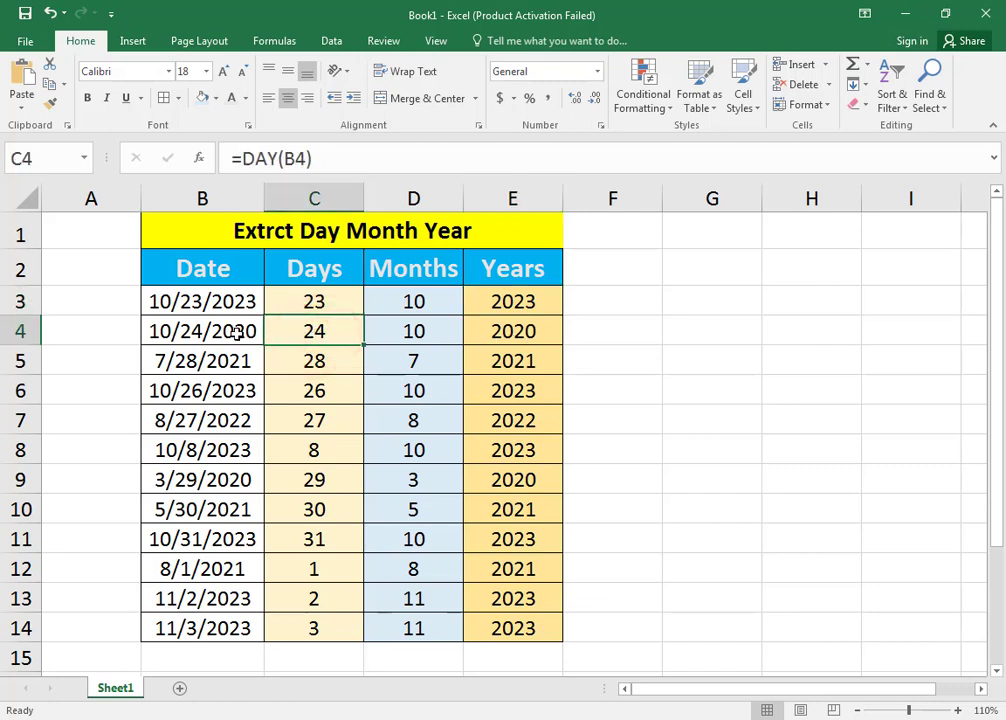
pyautogui.click(549, 333)
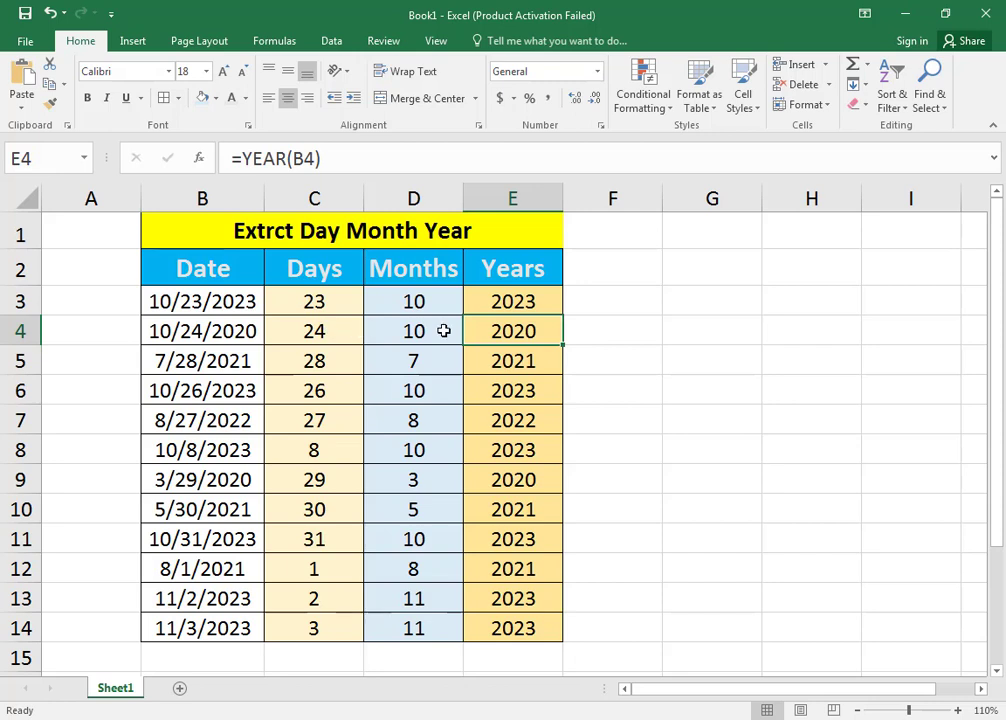
# - Clear the contents of the Days, Months and Years cells in C3:E14
pyautogui.moveTo(332, 301); pyautogui.dragTo(501, 614)
pyautogui.click(521, 449)
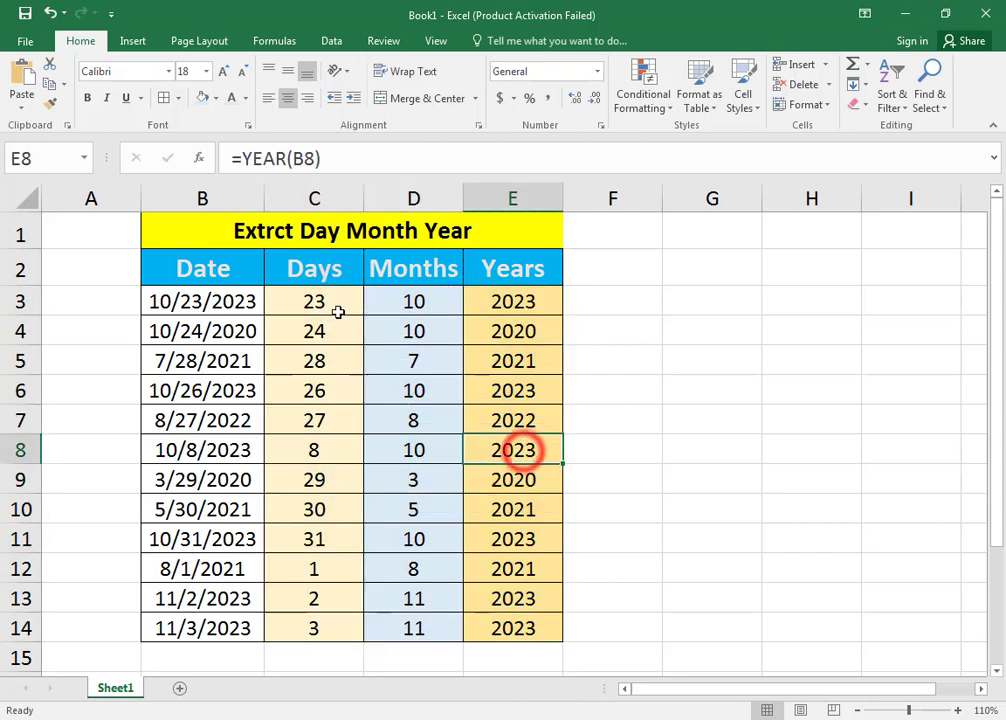
pyautogui.moveTo(330, 300); pyautogui.dragTo(520, 620)
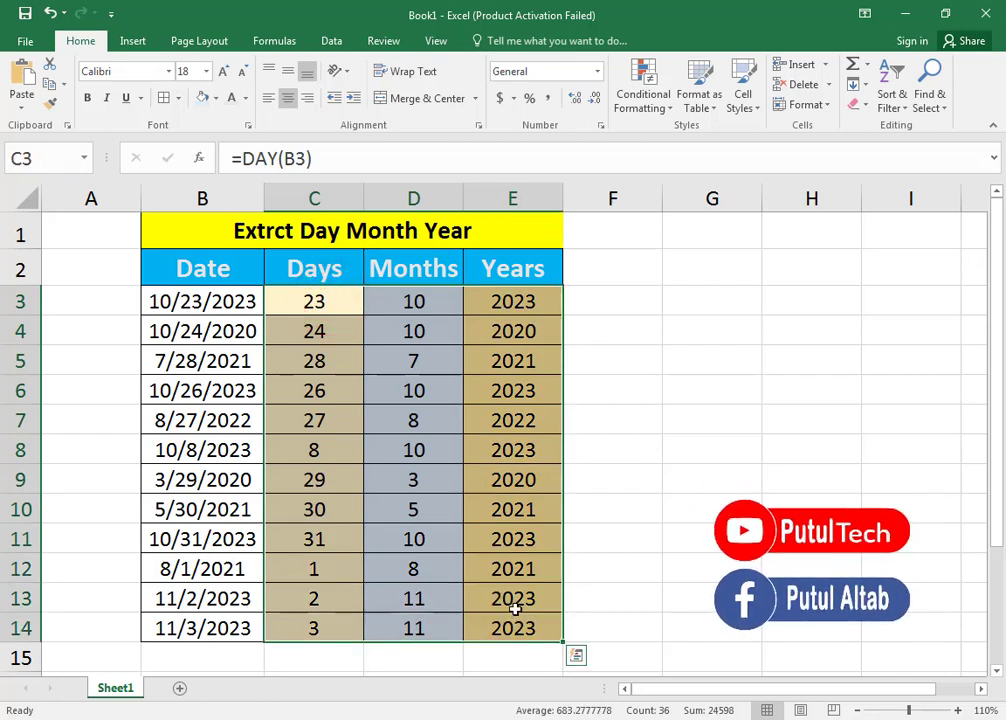
pyautogui.press('Delete')
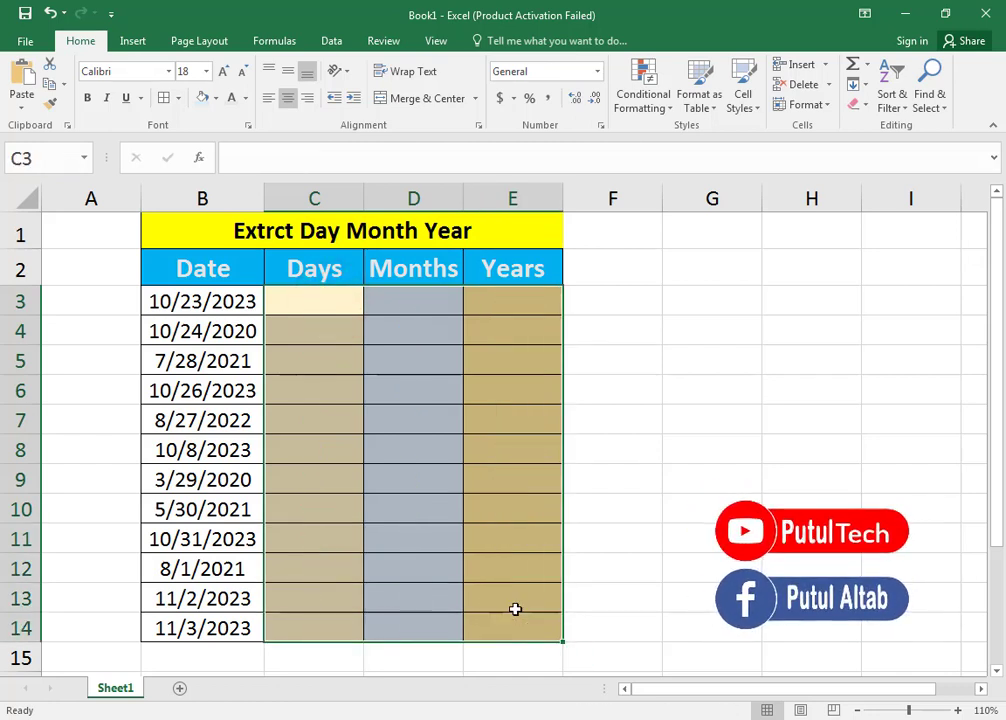
# - Enter =DAY(B3) in cell C3 and fill the formula down through C14
pyautogui.click(313, 308)
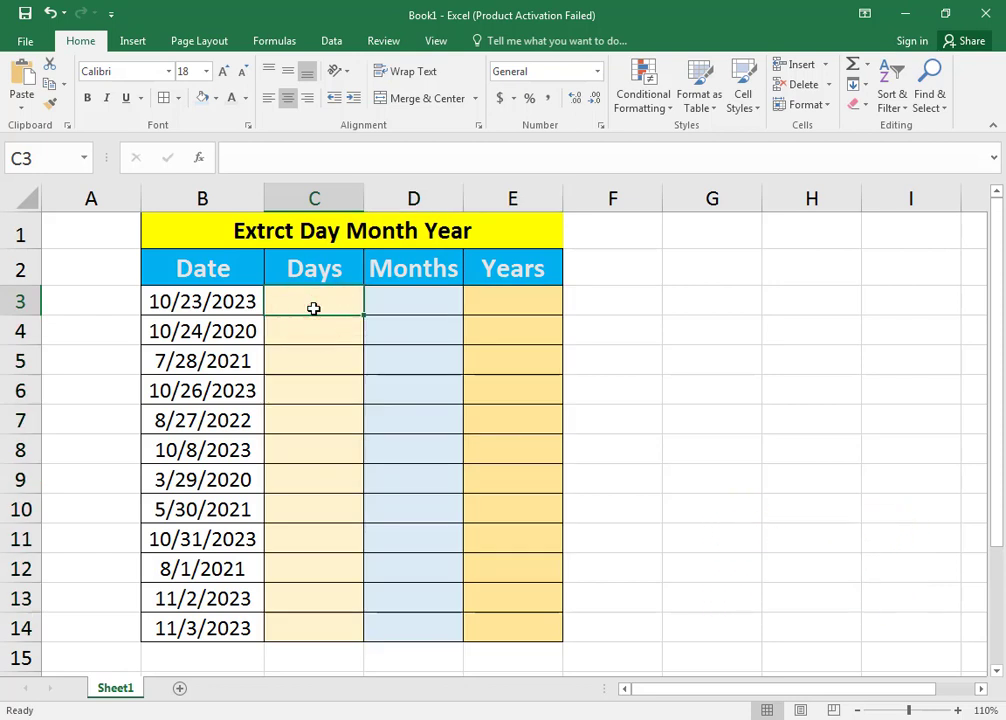
pyautogui.write('=')
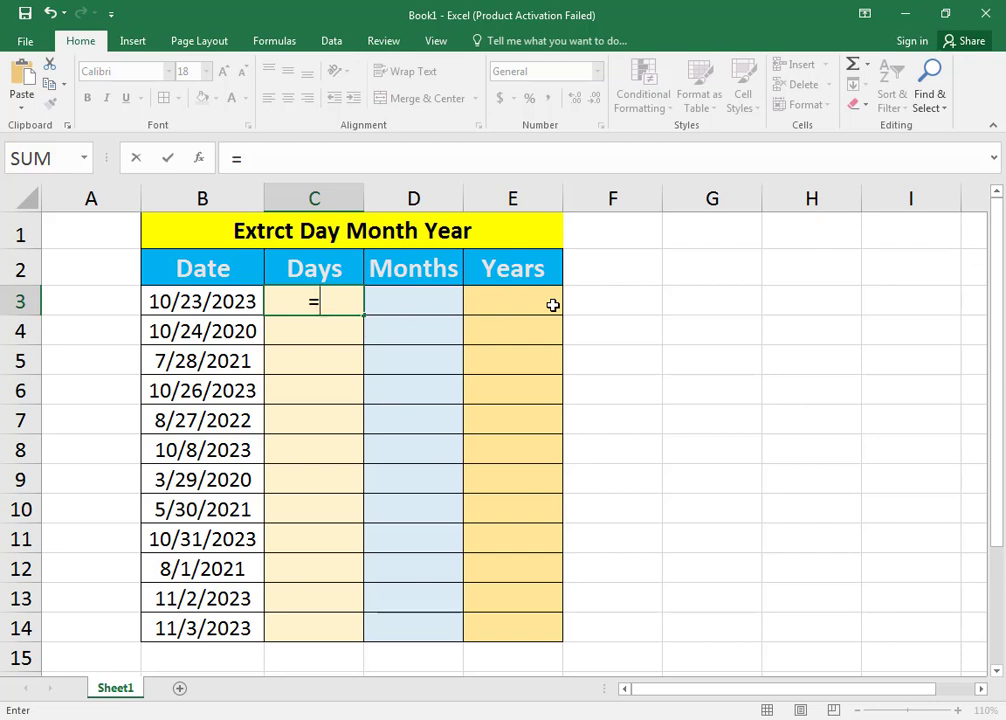
pyautogui.write('day')
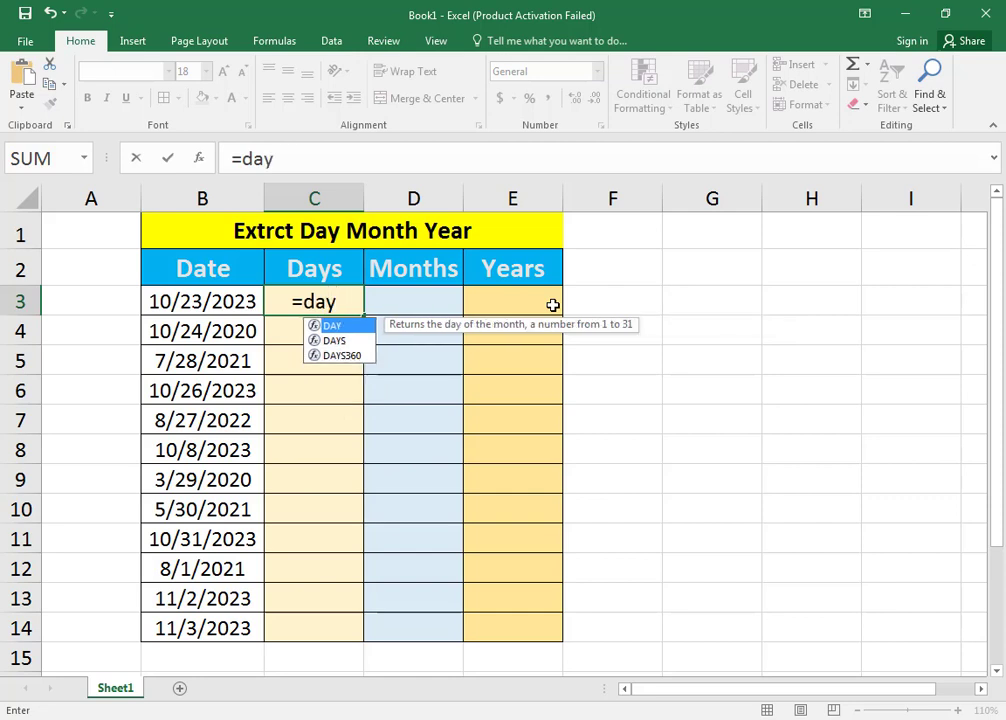
pyautogui.press('Tab')
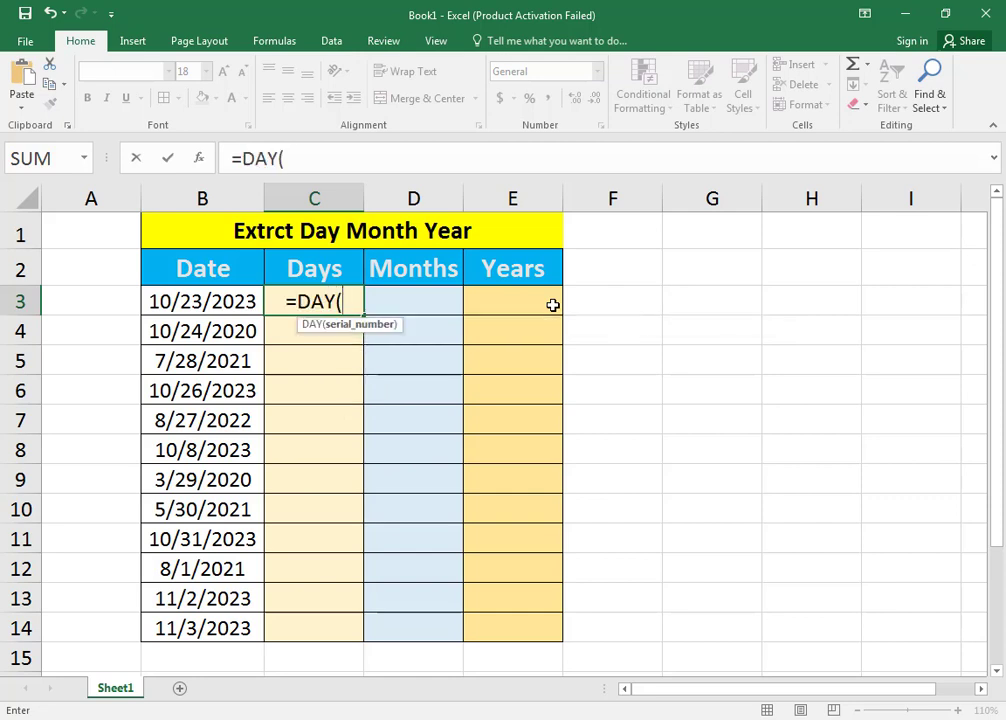
pyautogui.click(177, 303)
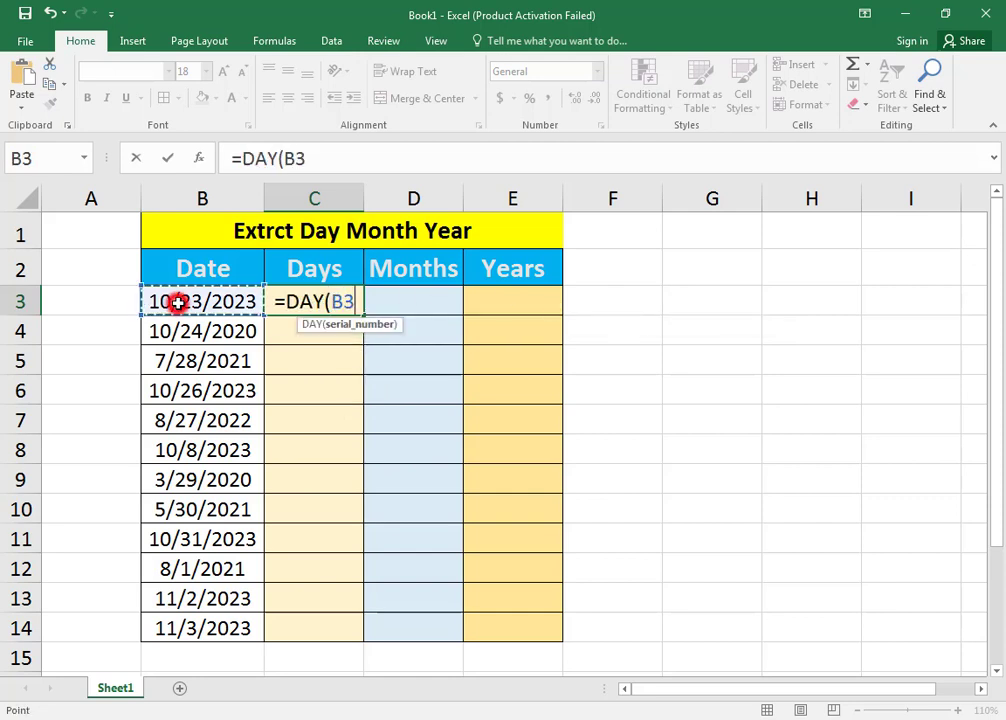
pyautogui.write(')')
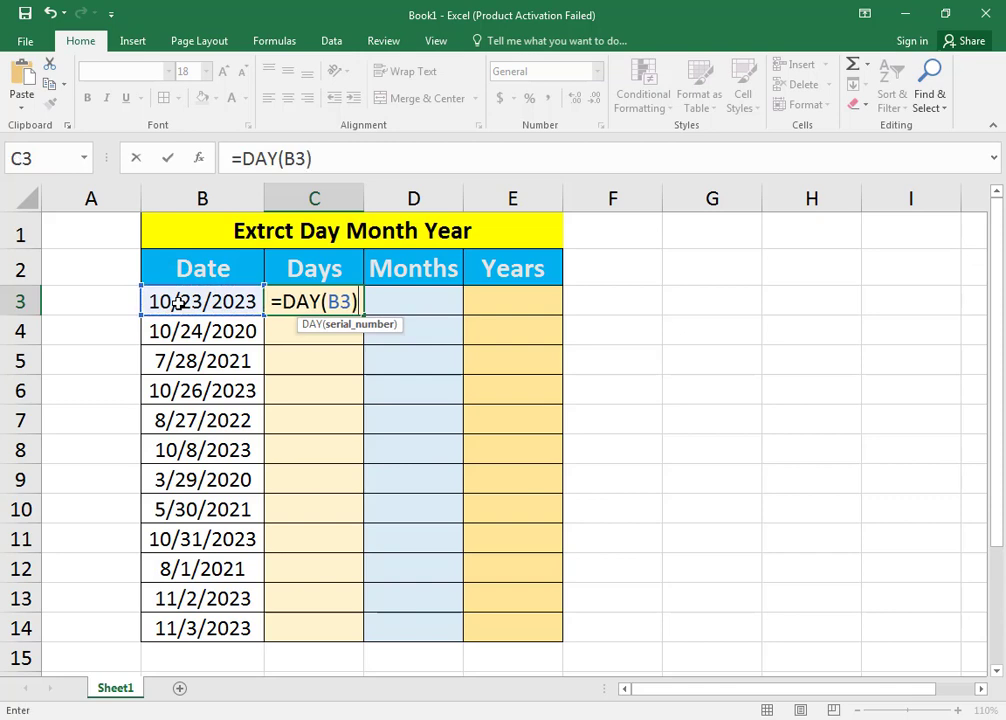
pyautogui.press('Return')
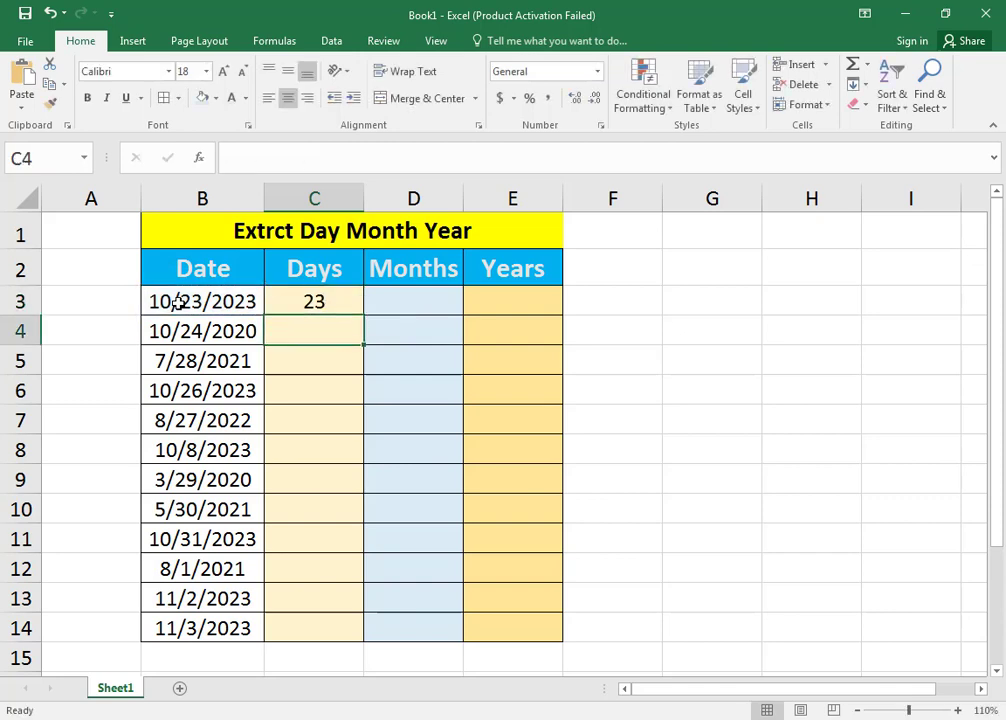
pyautogui.click(326, 302)
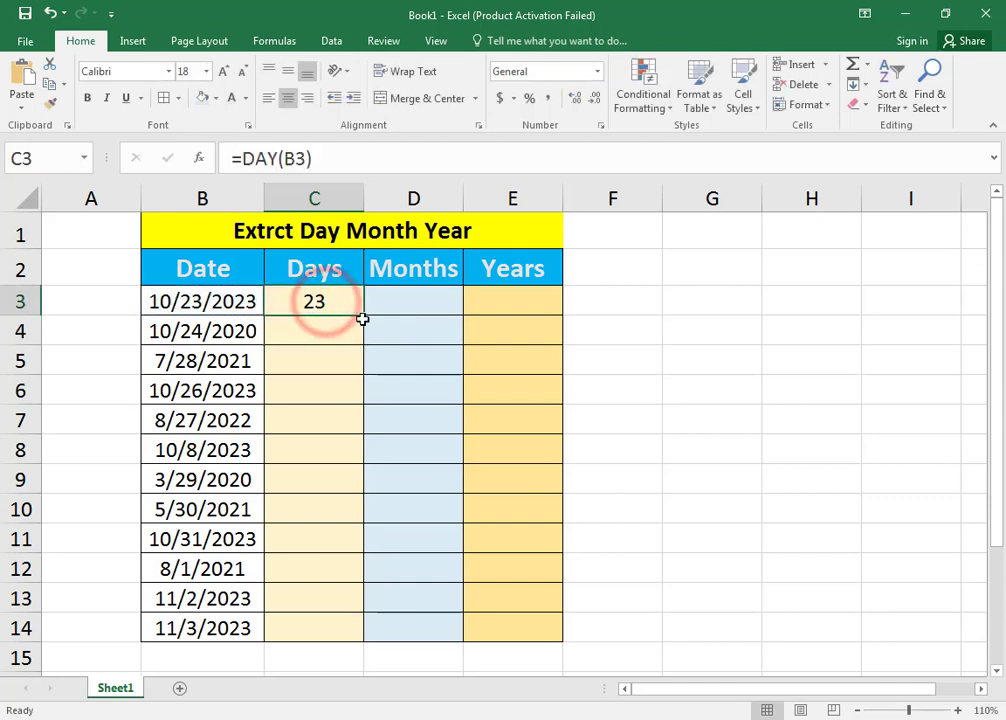
pyautogui.moveTo(362, 319); pyautogui.dragTo(360, 644)
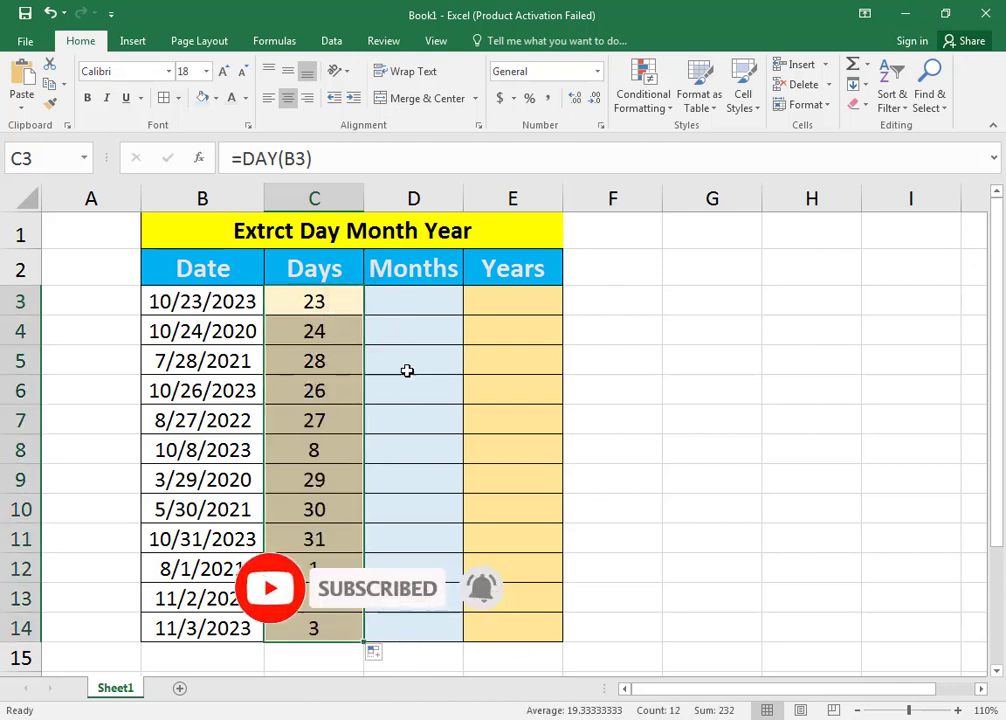
# - Enter =MONTH(B3) in cell D3 and fill the formula down through D14
pyautogui.click(419, 305)
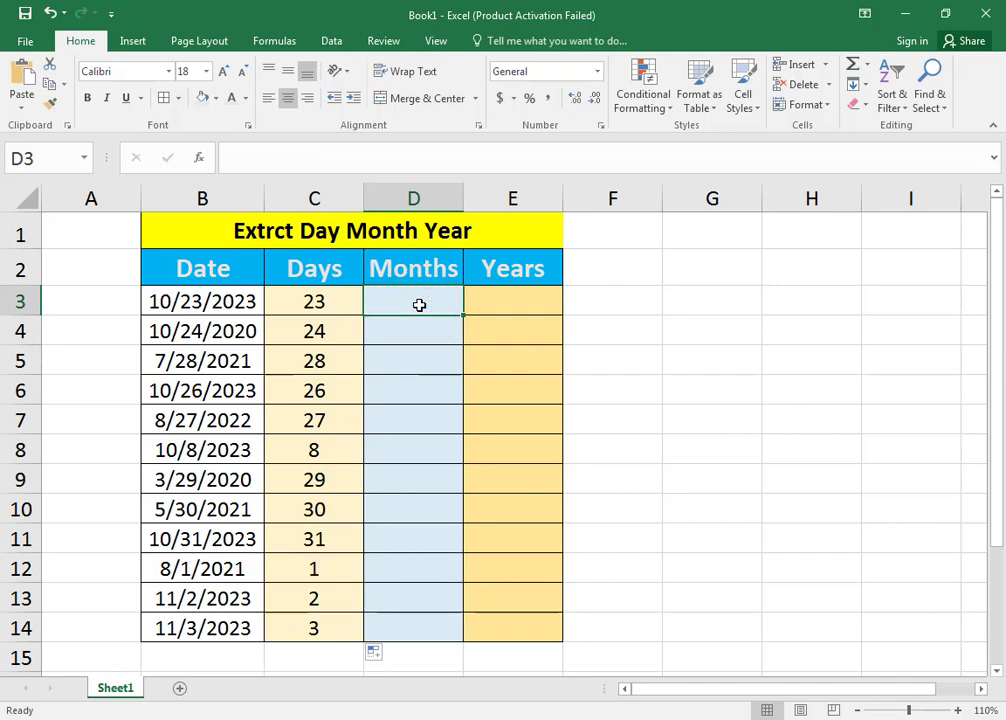
pyautogui.write('=')
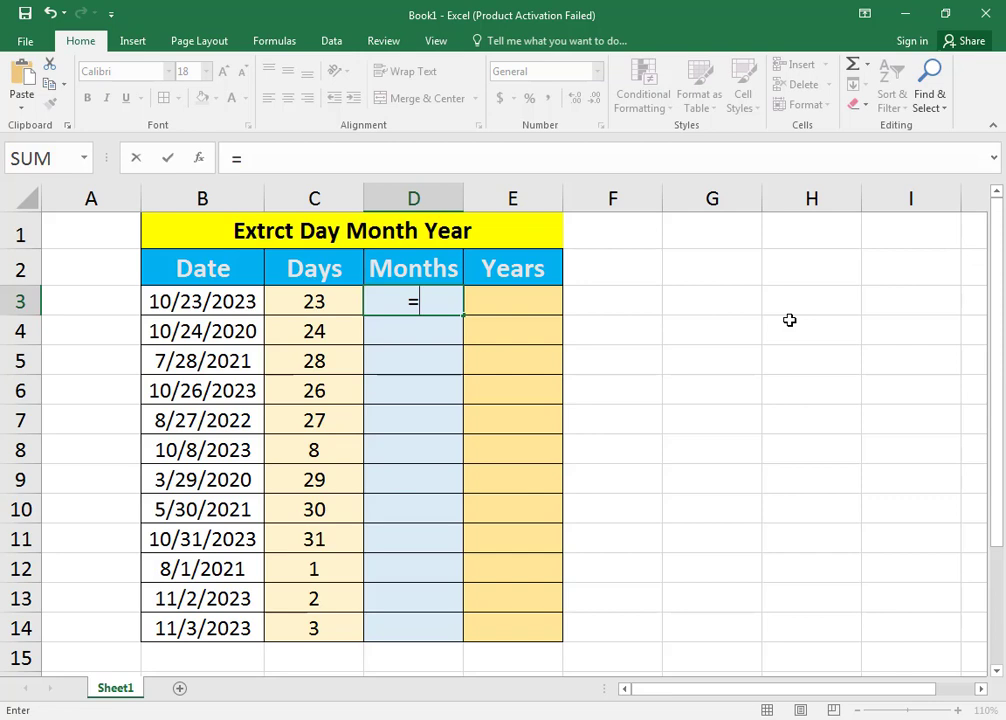
pyautogui.write('m')
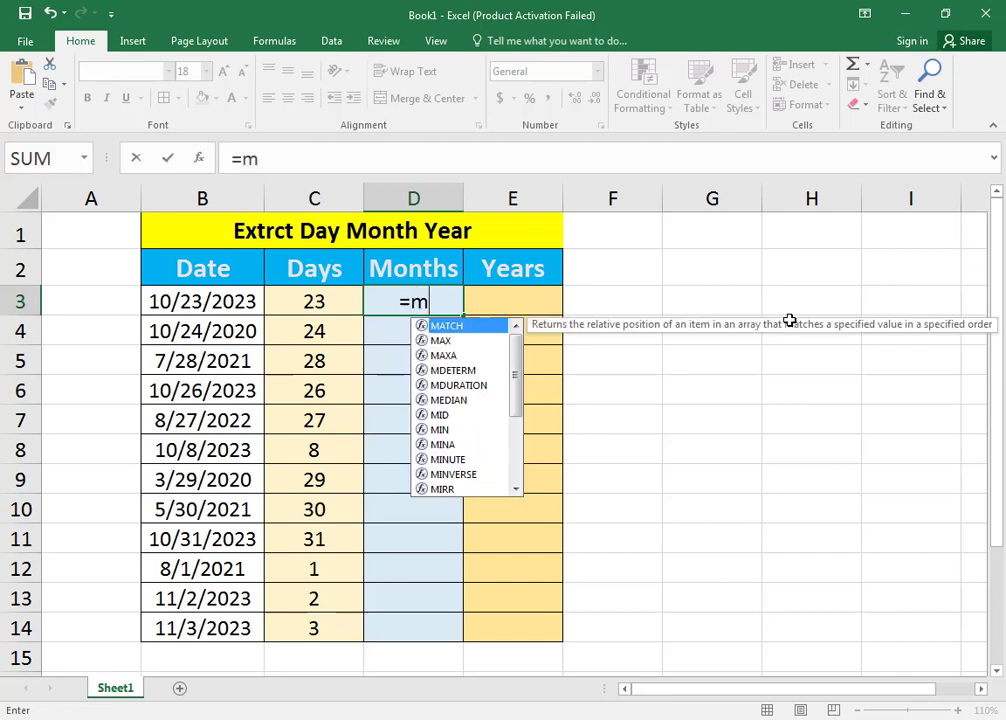
pyautogui.write('o')
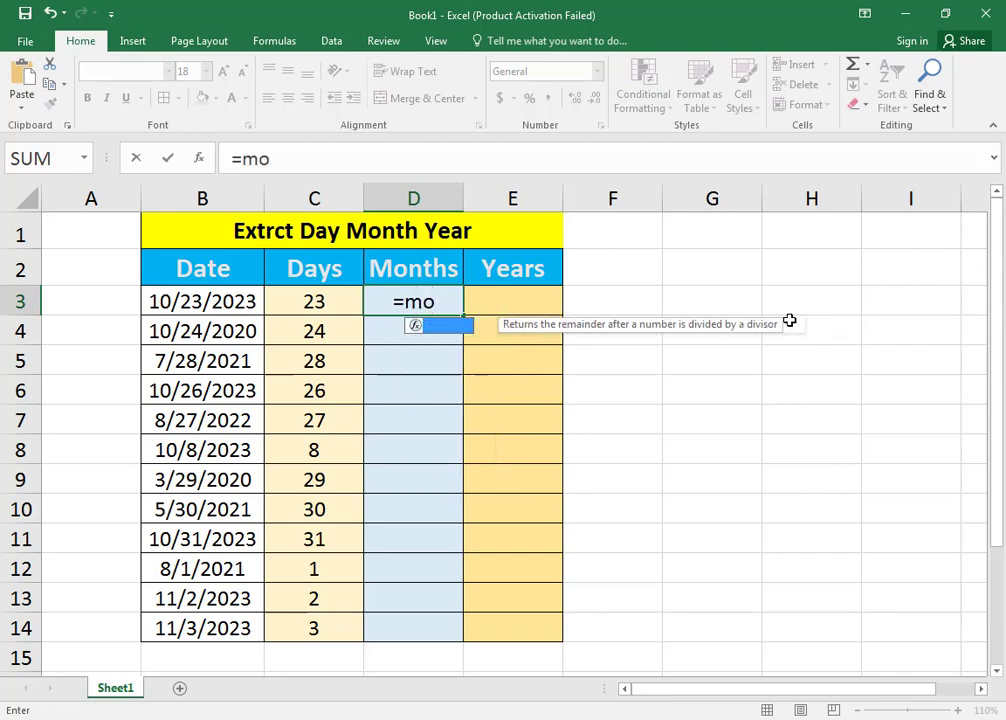
pyautogui.write('nth')
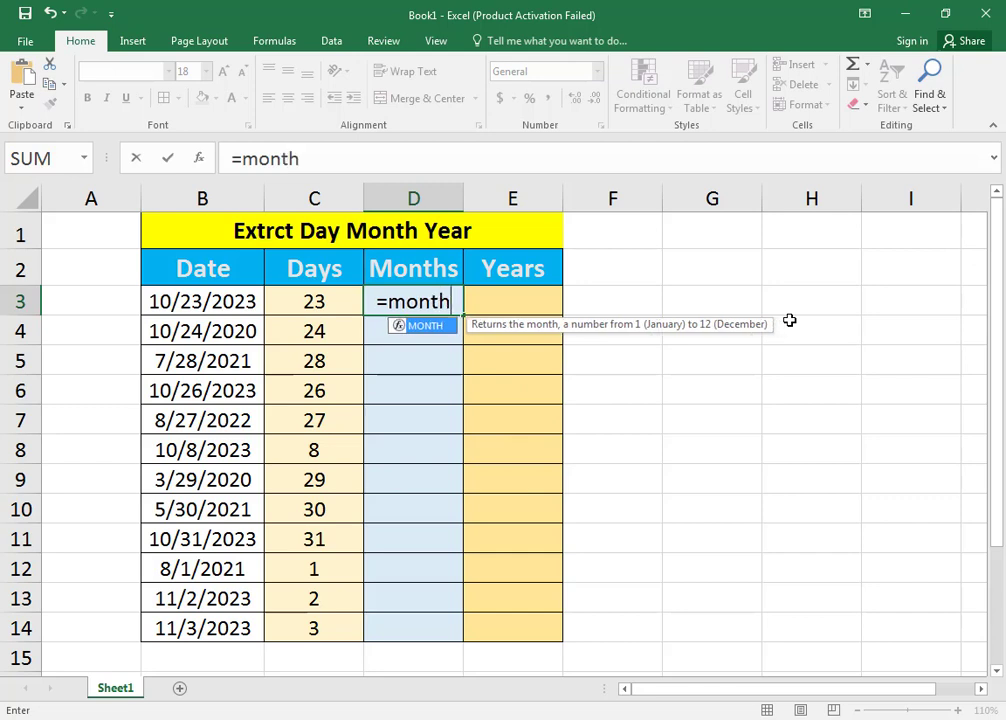
pyautogui.press('Tab')
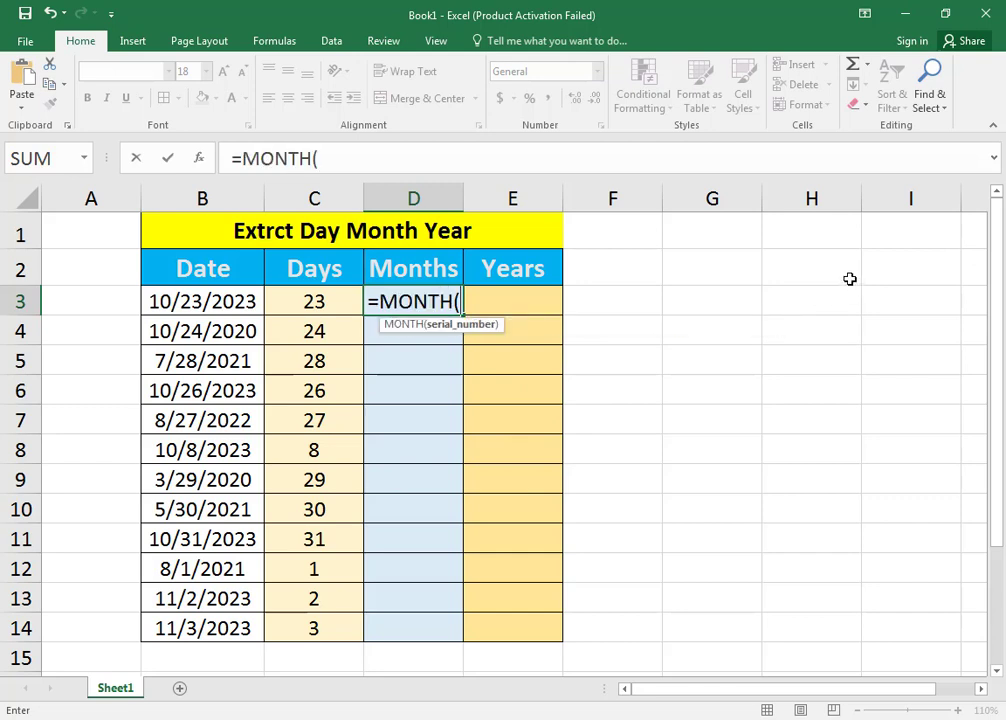
pyautogui.click(330, 297)
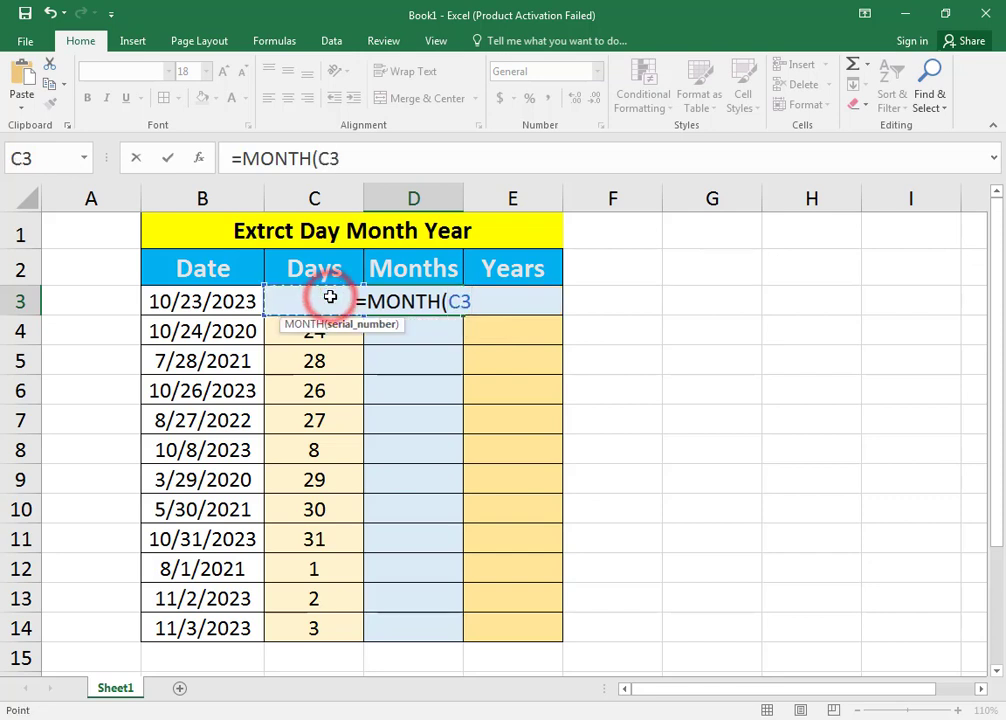
pyautogui.press('BackSpace')
pyautogui.press('BackSpace')
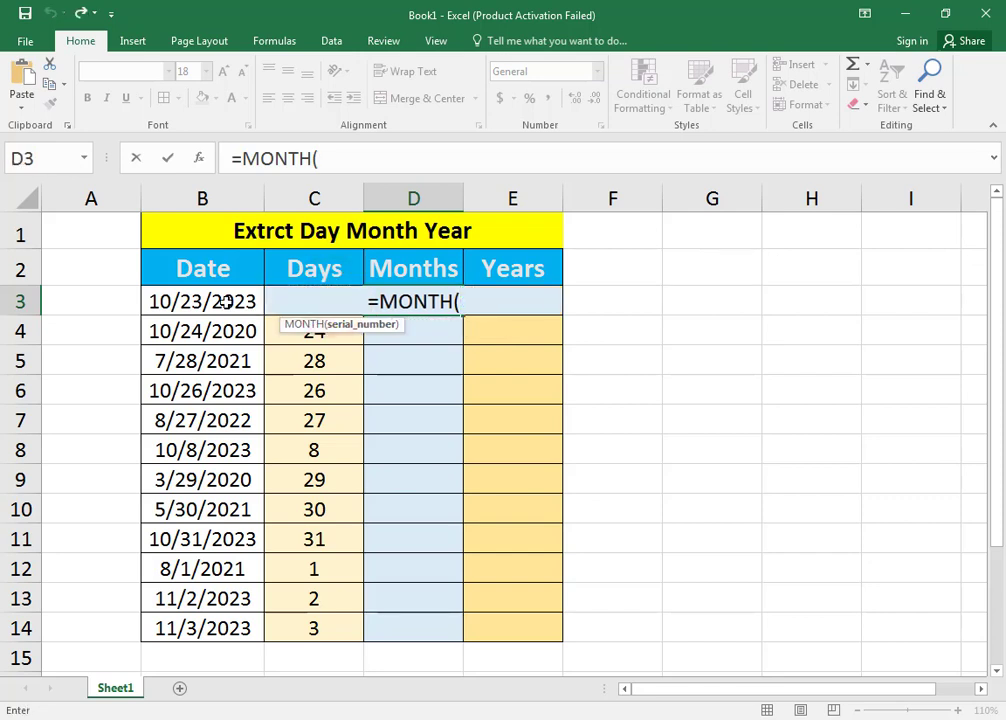
pyautogui.click(226, 301)
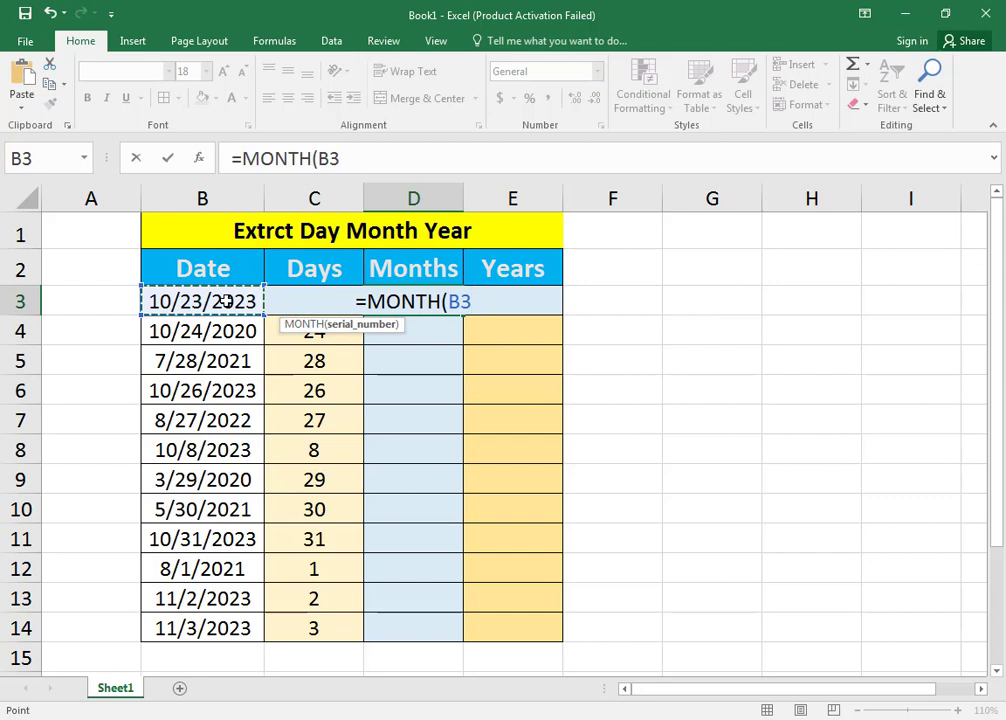
pyautogui.write(',')
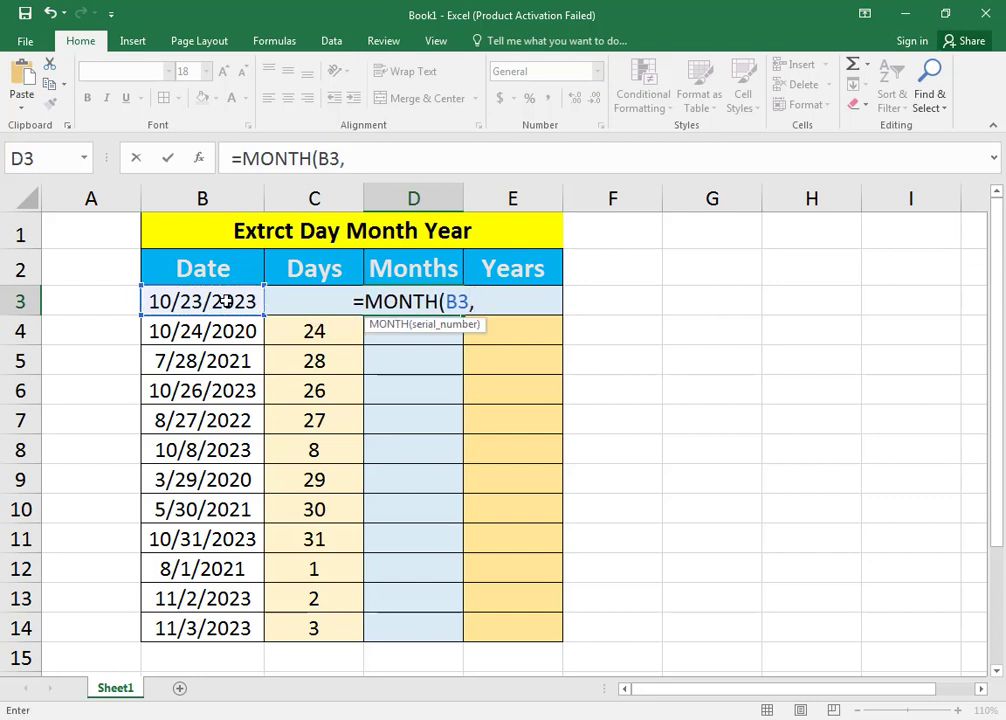
pyautogui.press('BackSpace')
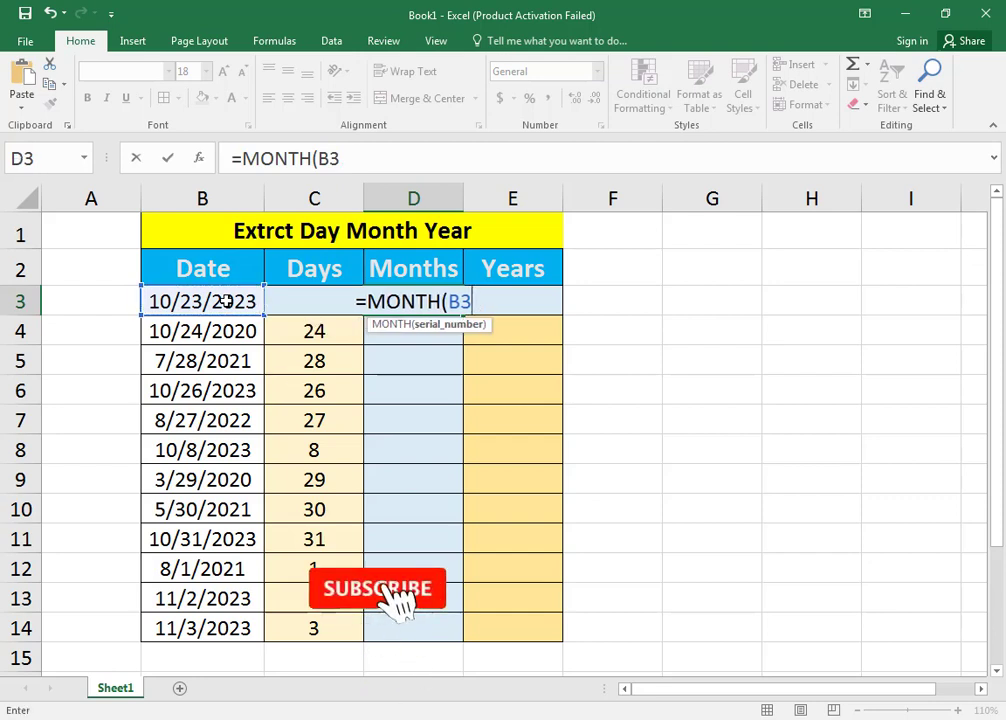
pyautogui.write(')')
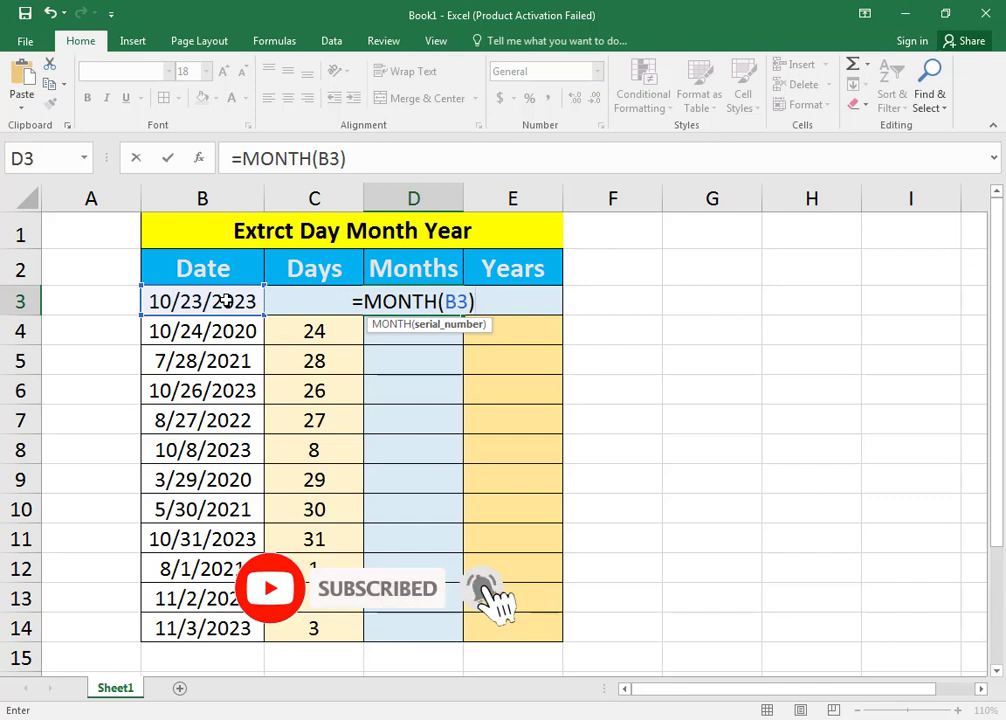
pyautogui.press('Return')
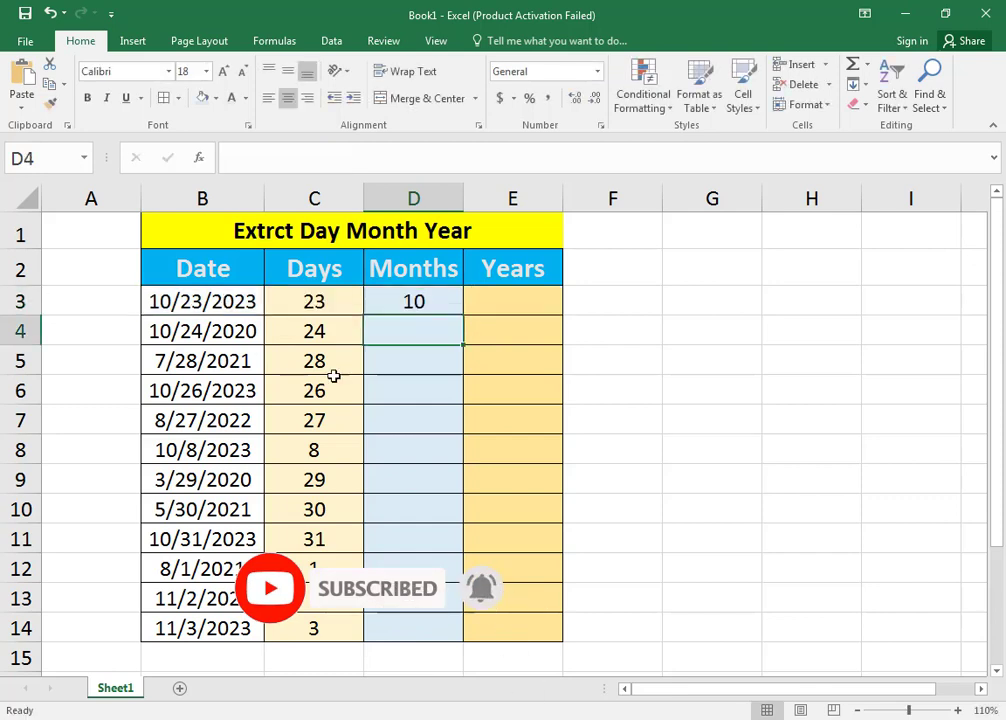
pyautogui.click(442, 301)
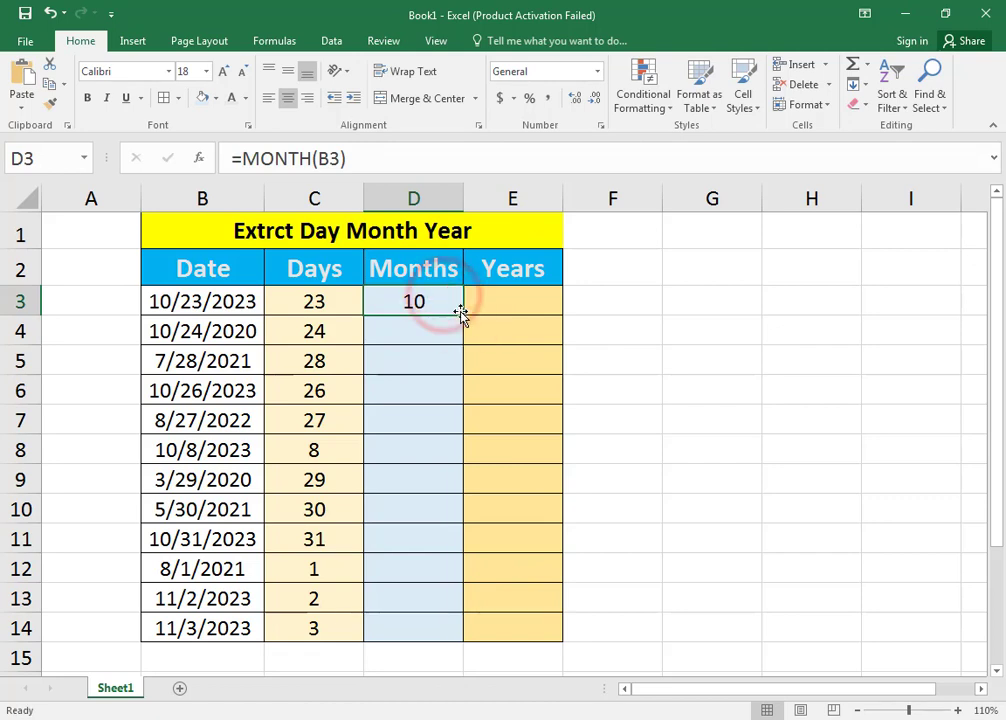
pyautogui.doubleClick(463, 315)
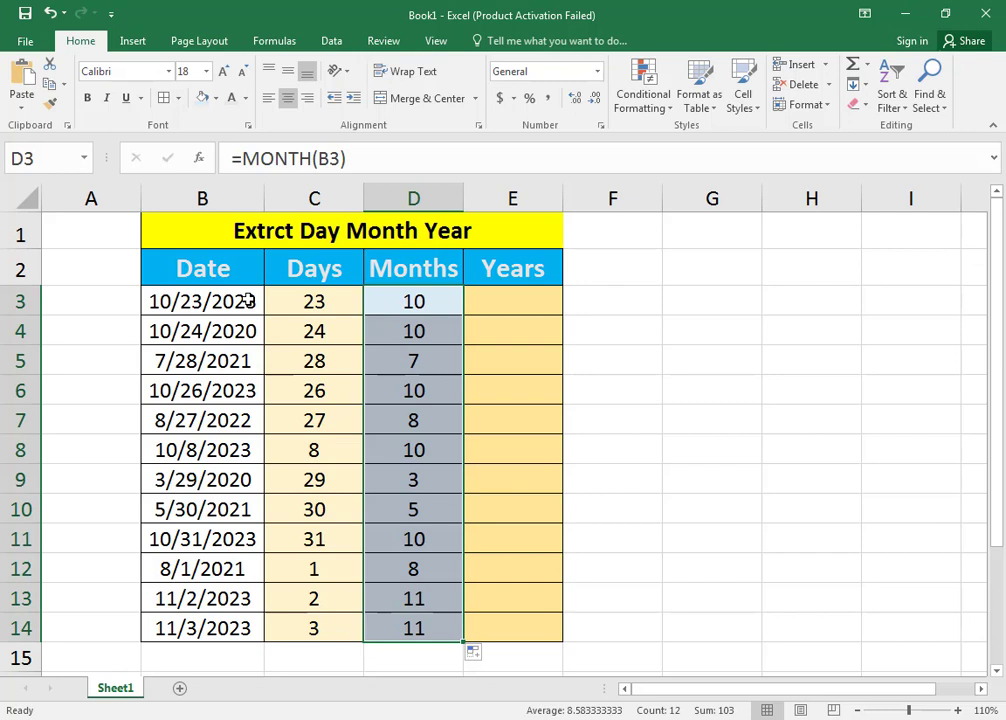
# - Enter =YEAR(B3) in cell E3 and fill the formula down through E14
pyautogui.click(511, 299)
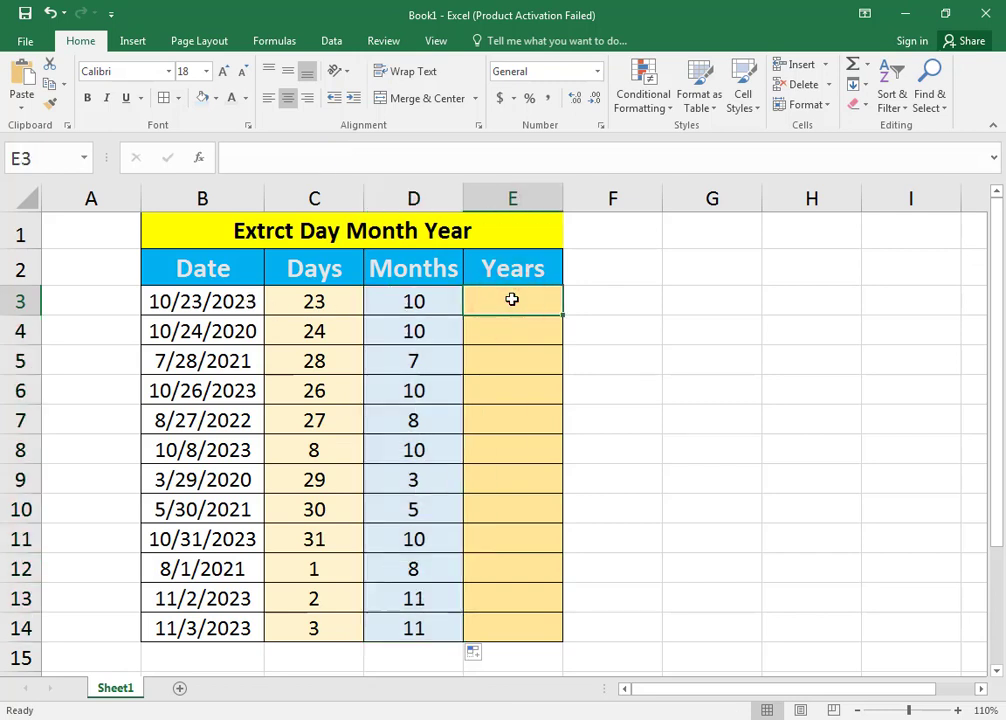
pyautogui.write('=')
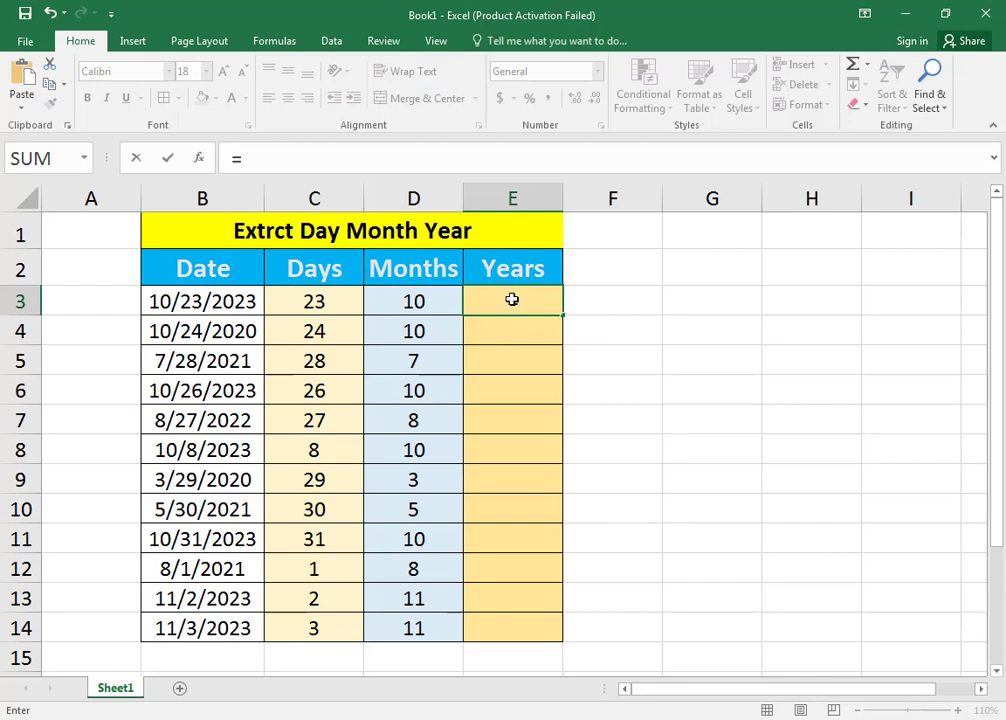
pyautogui.write('ye')
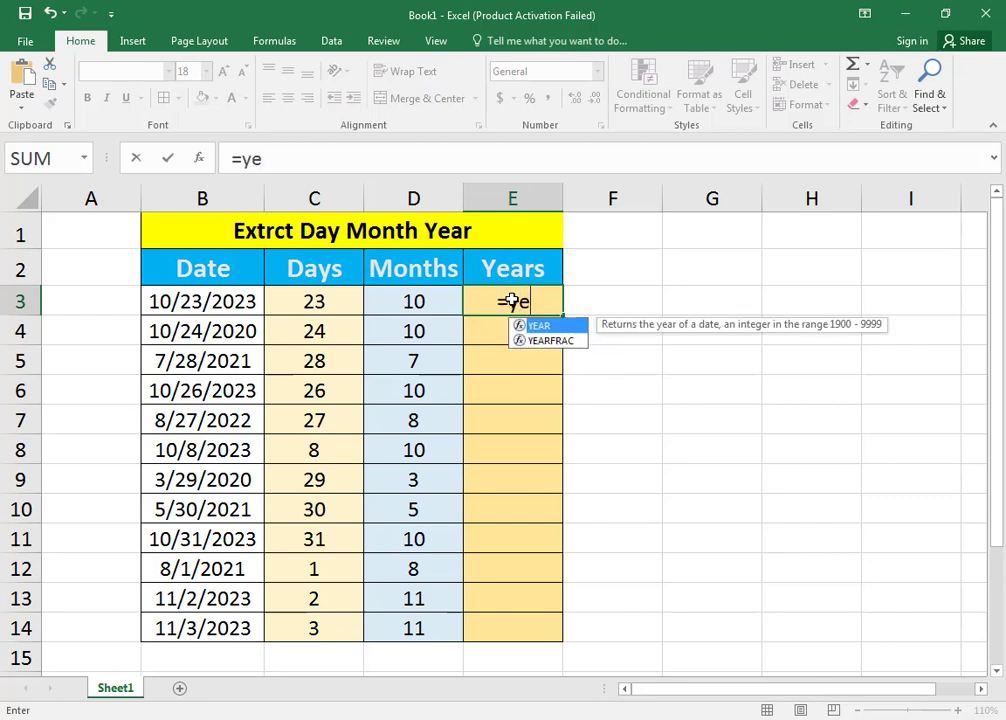
pyautogui.press('Tab')
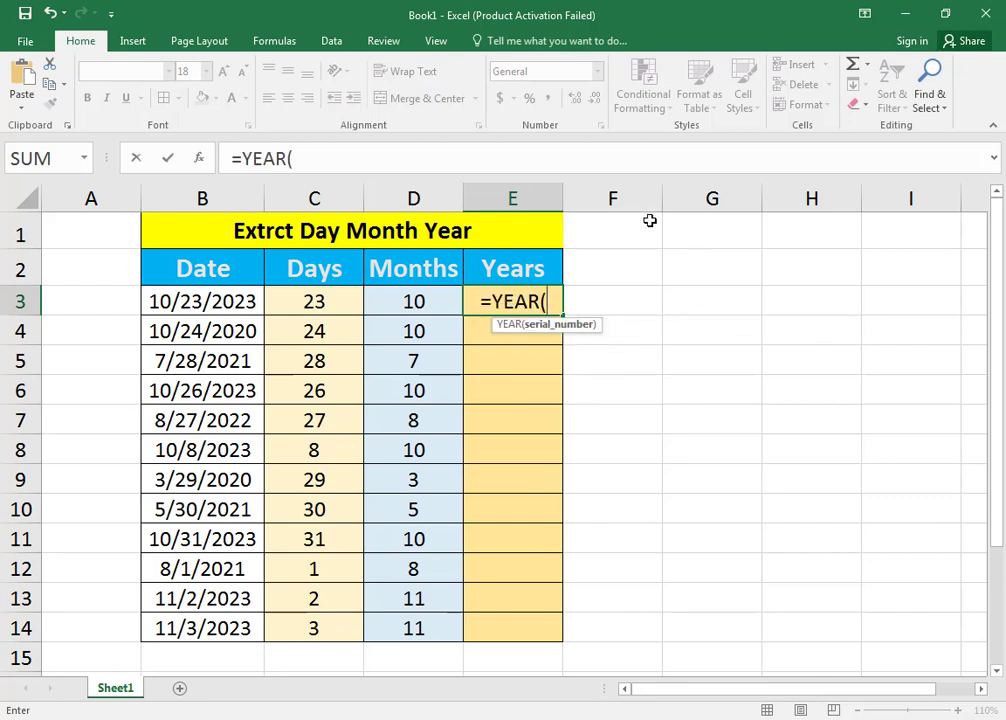
pyautogui.click(244, 300)
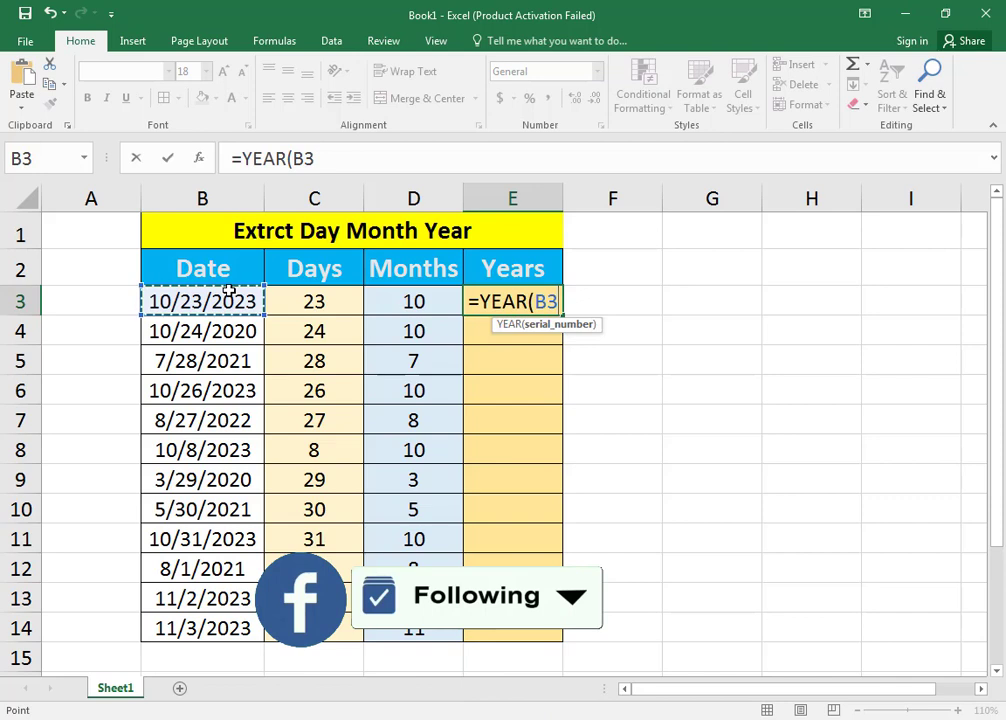
pyautogui.press('Return')
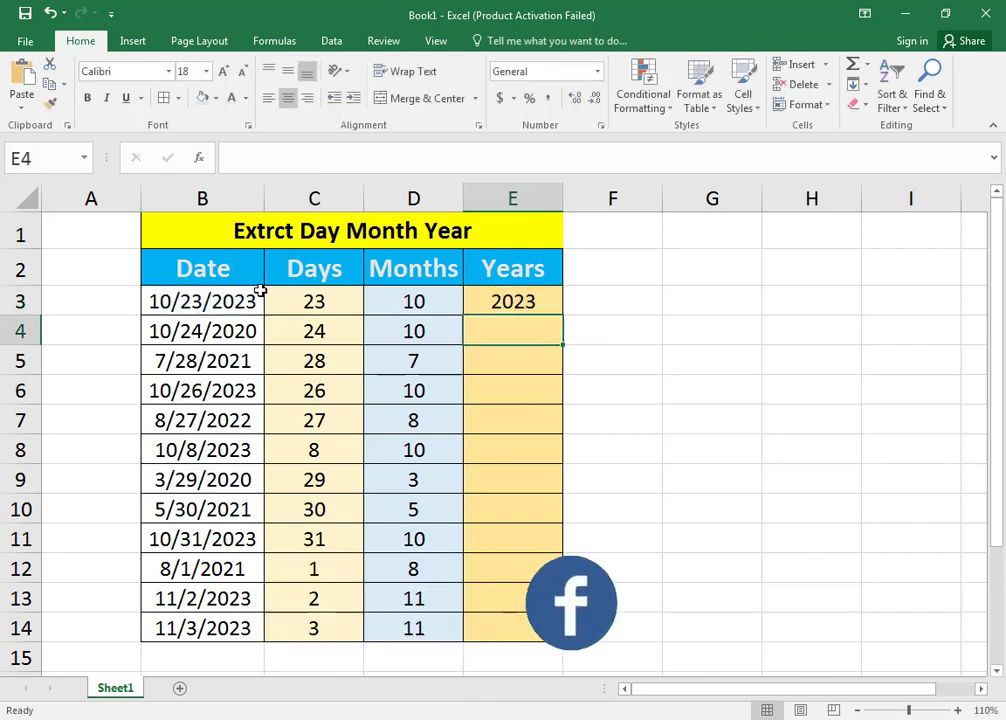
pyautogui.click(525, 301)
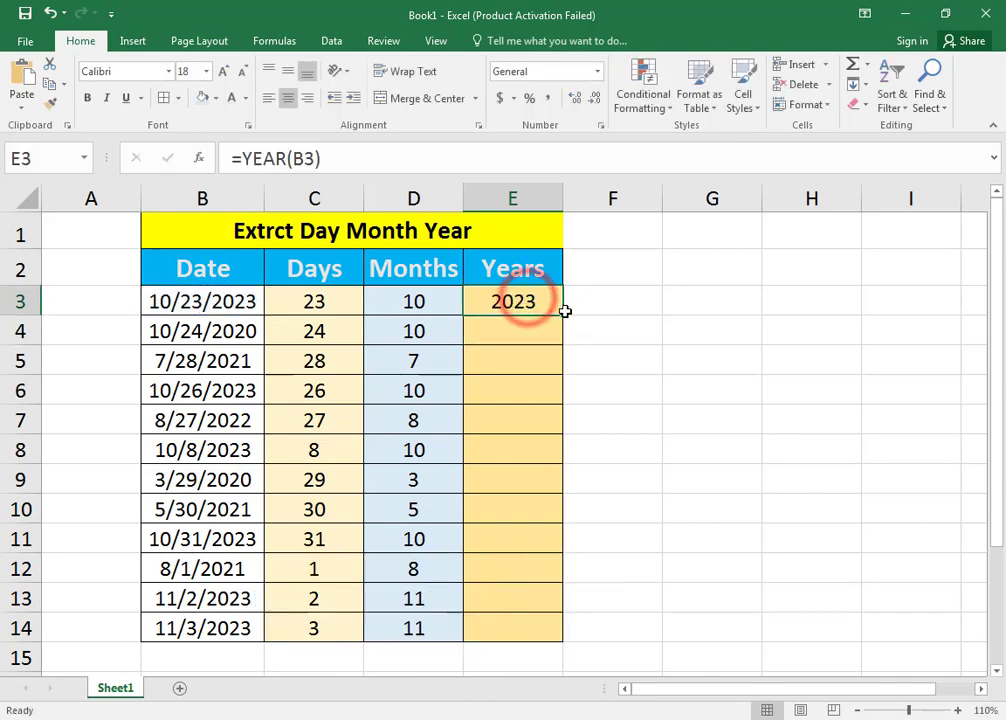
pyautogui.moveTo(561, 314); pyautogui.dragTo(552, 641)
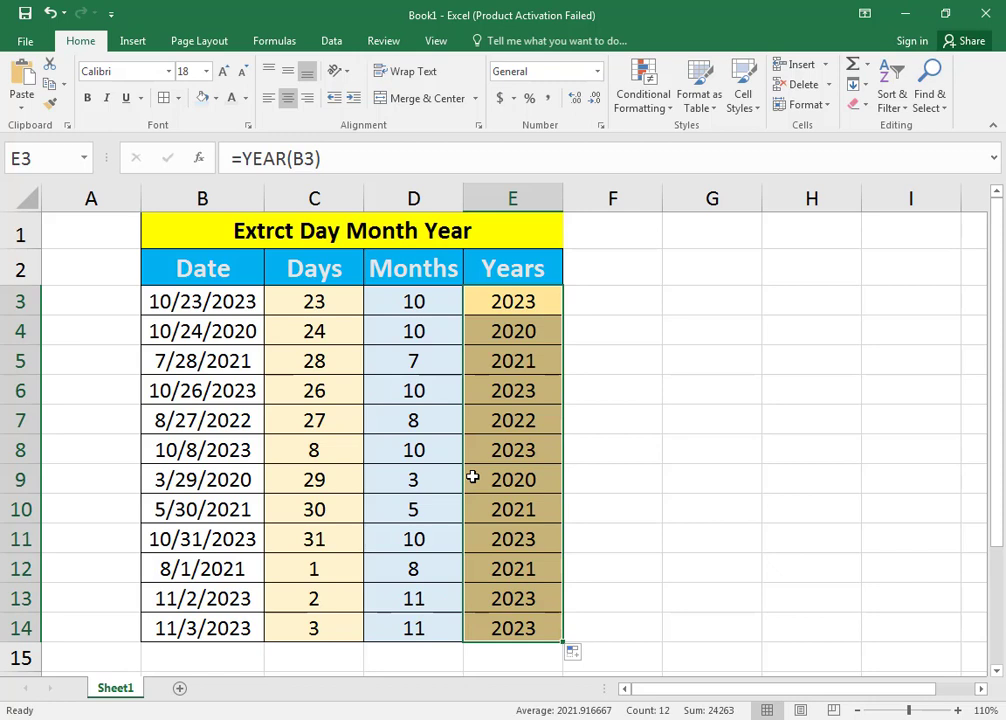
# - Clear the contents of the Days, Months and Years cells in C4:E14
pyautogui.moveTo(333, 332); pyautogui.dragTo(559, 581)
pyautogui.press('Delete')
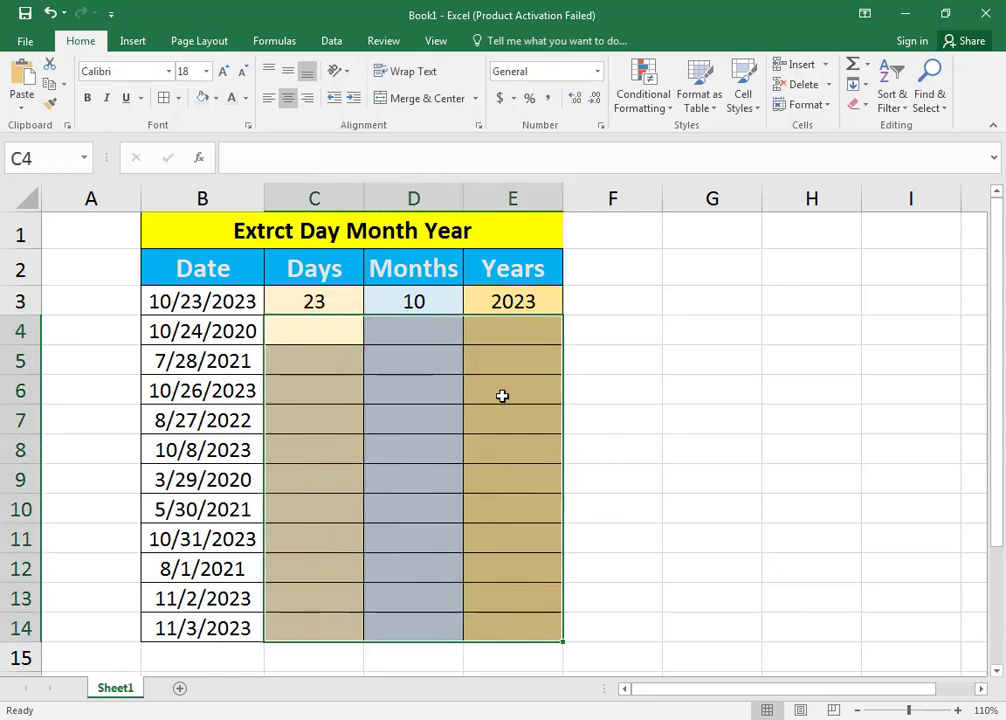
pyautogui.click(489, 385)
# - Fill the day, month and year formulas in C3:E3 down together through row 14
pyautogui.moveTo(330, 300); pyautogui.dragTo(512, 305)
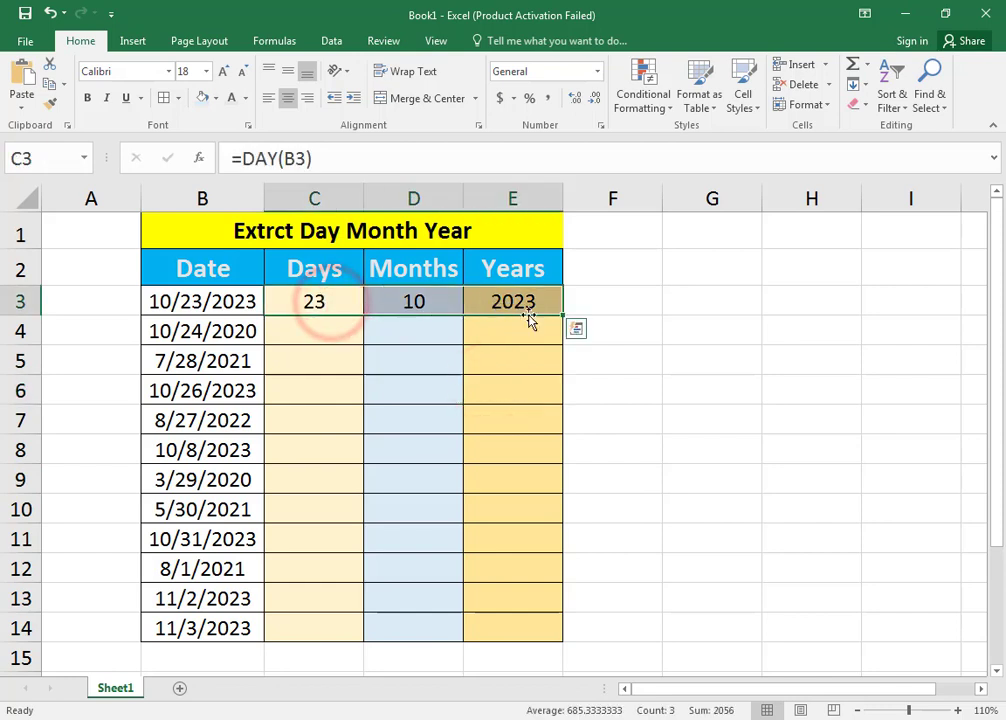
pyautogui.moveTo(583, 539); pyautogui.dragTo(566, 640)
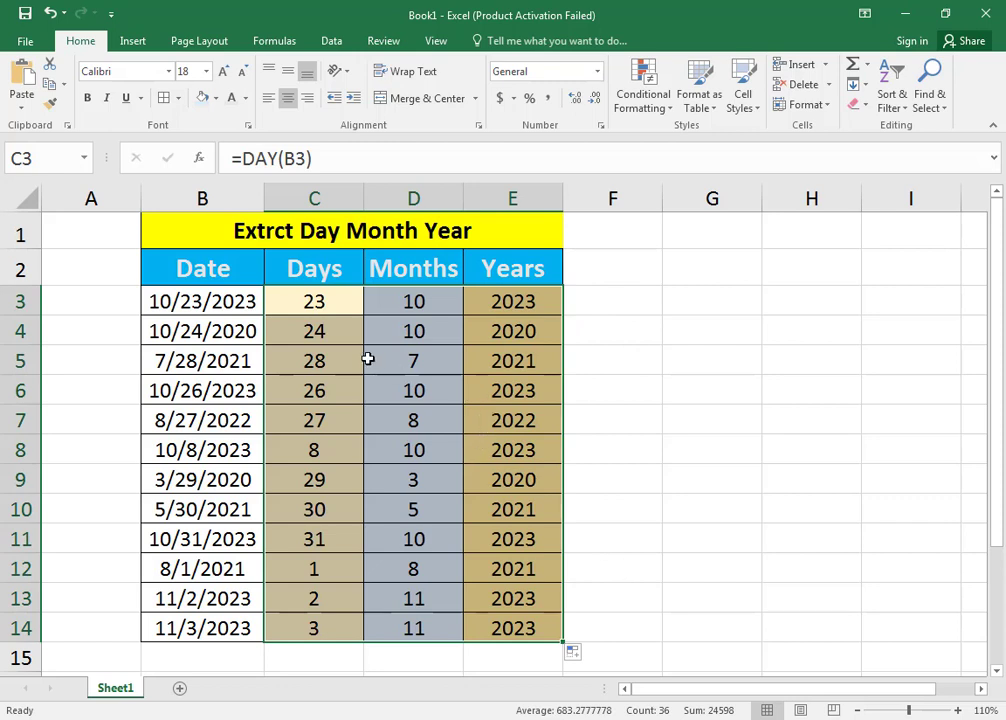
pyautogui.click(650, 395)
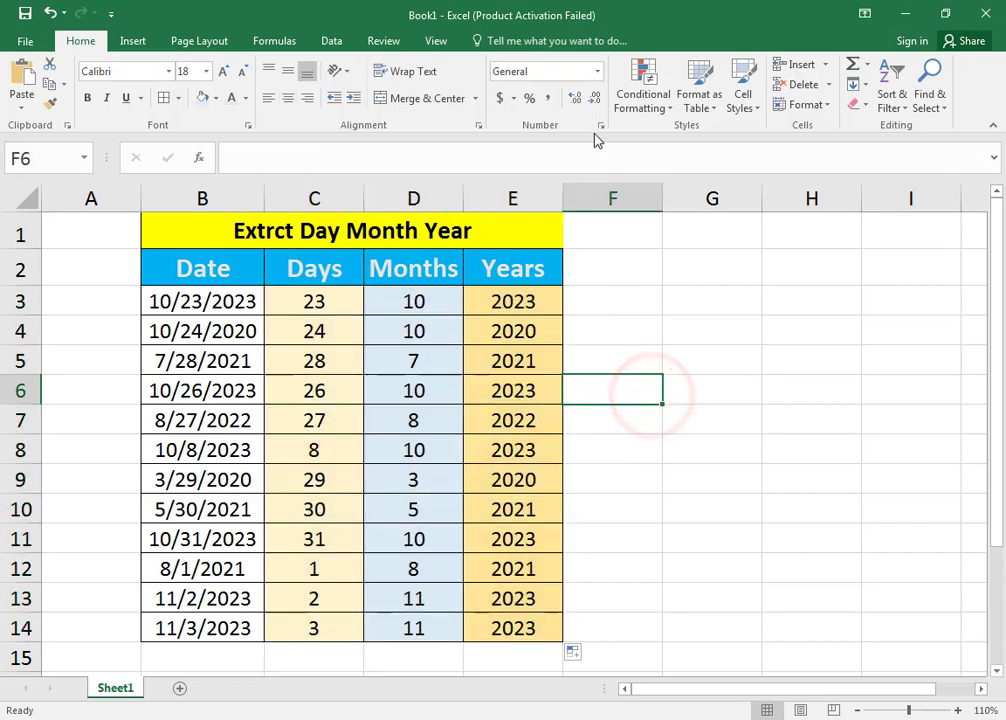